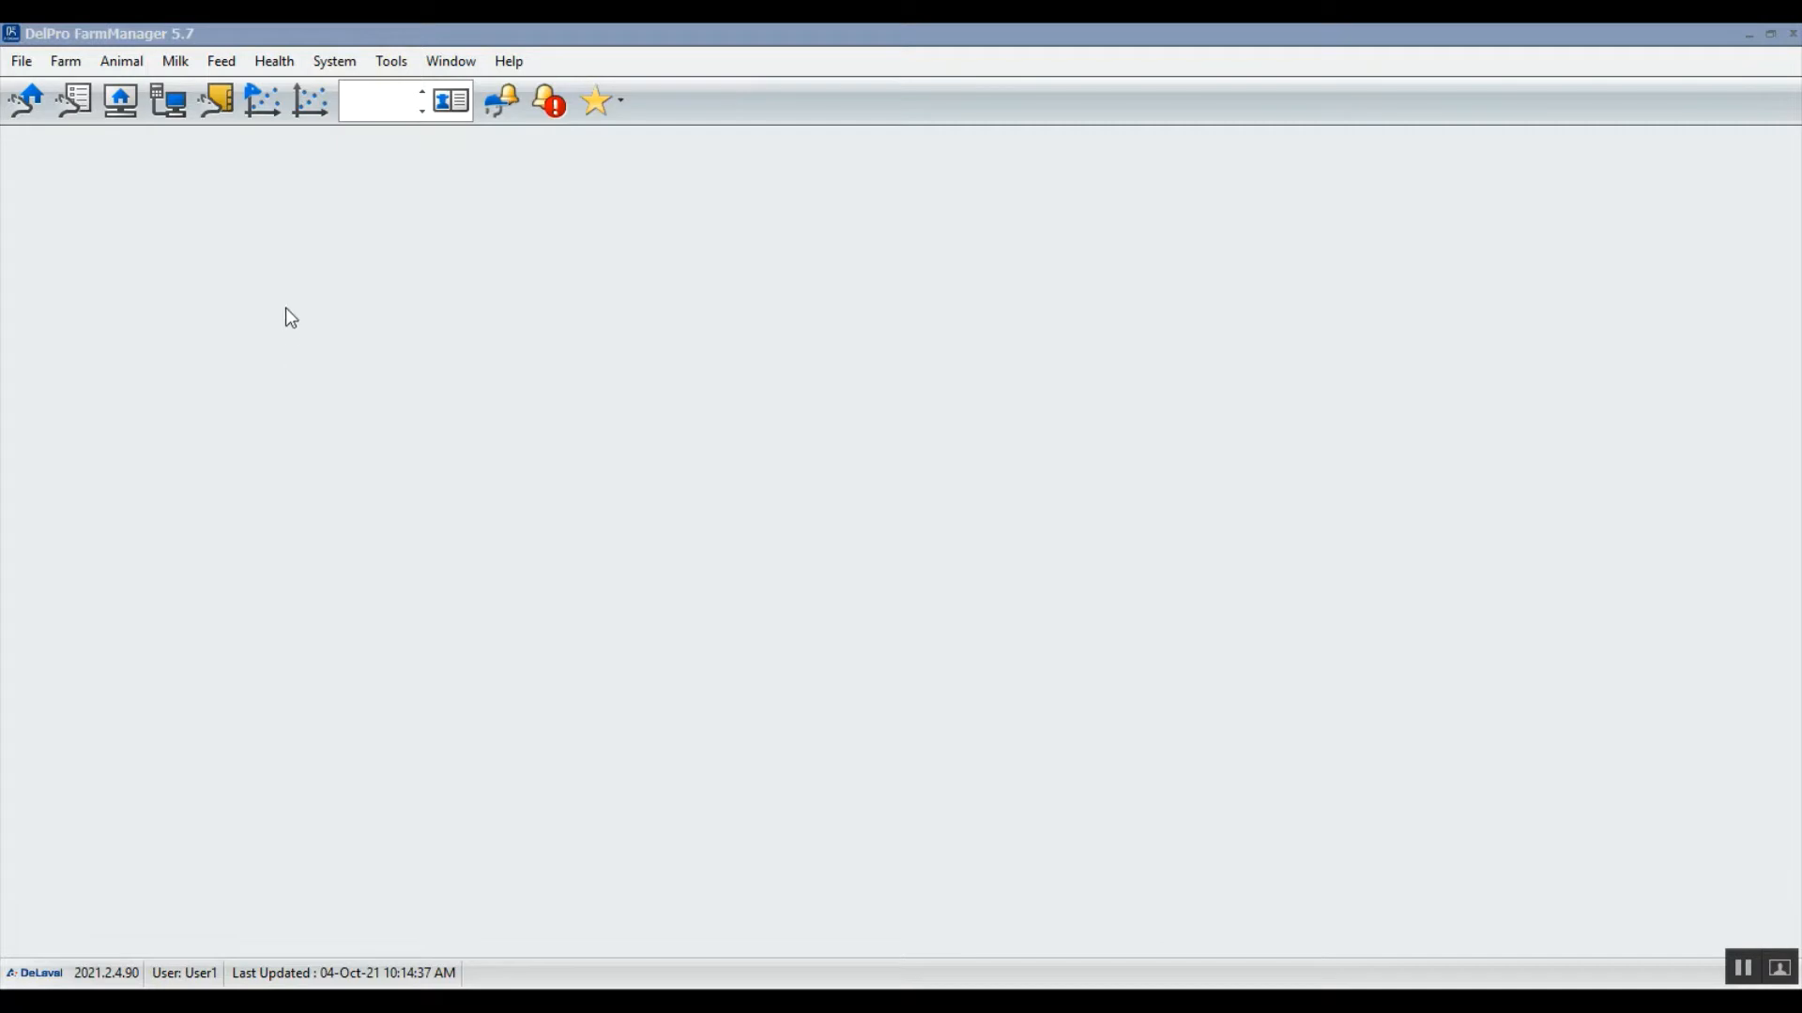
Step: Create a vet visit type named Herd Run that does not exclude to-be-culled animals, and open the list of filters to link
left_click(278, 64)
left_click(319, 216)
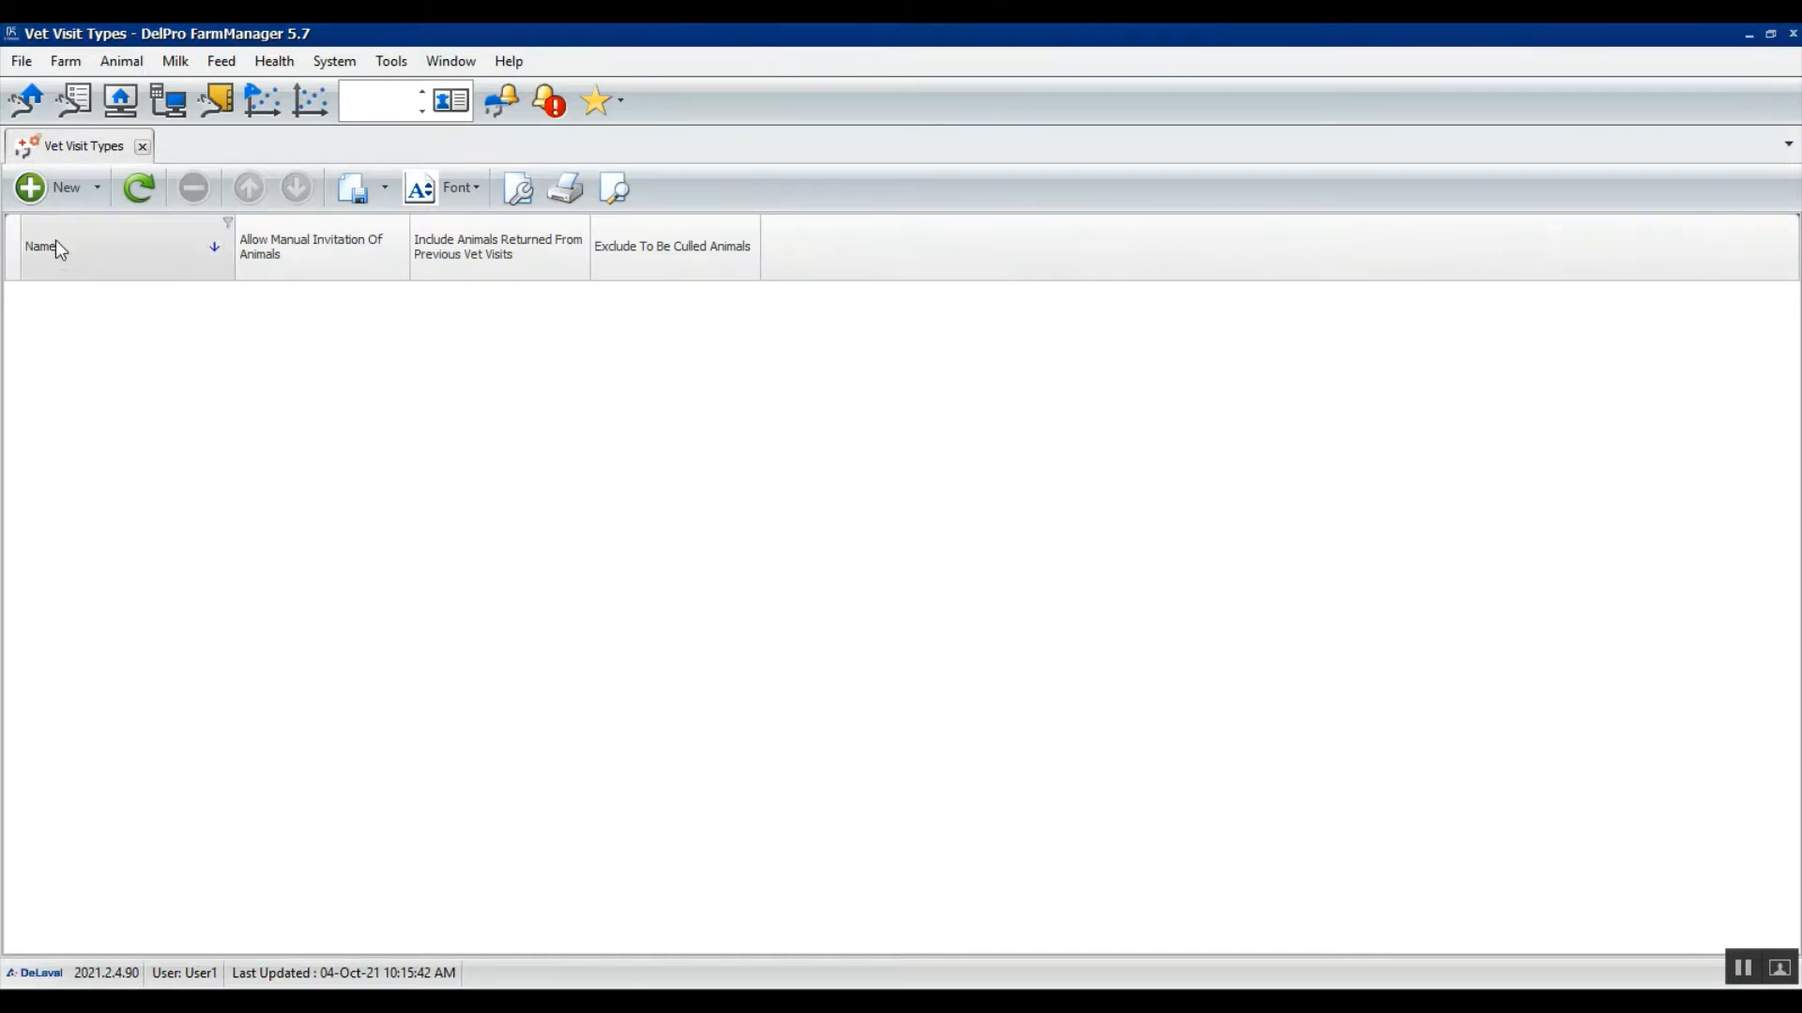
left_click(49, 197)
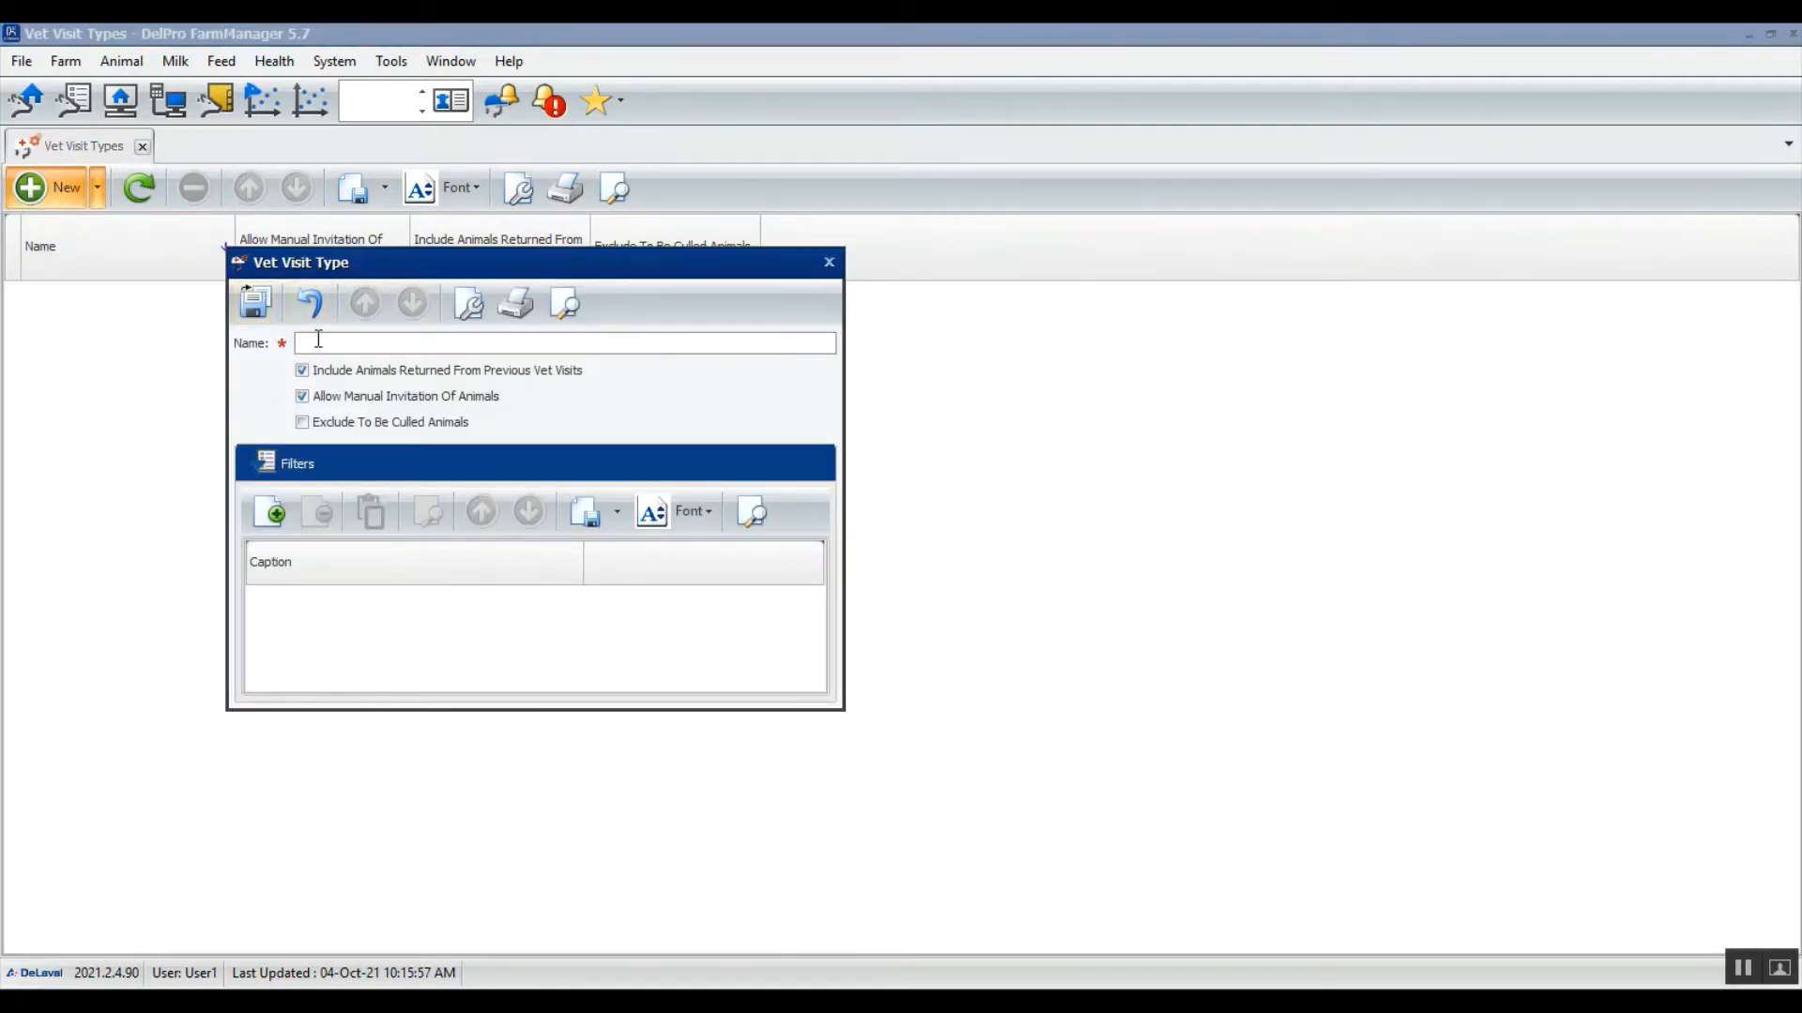
type("Herd Run")
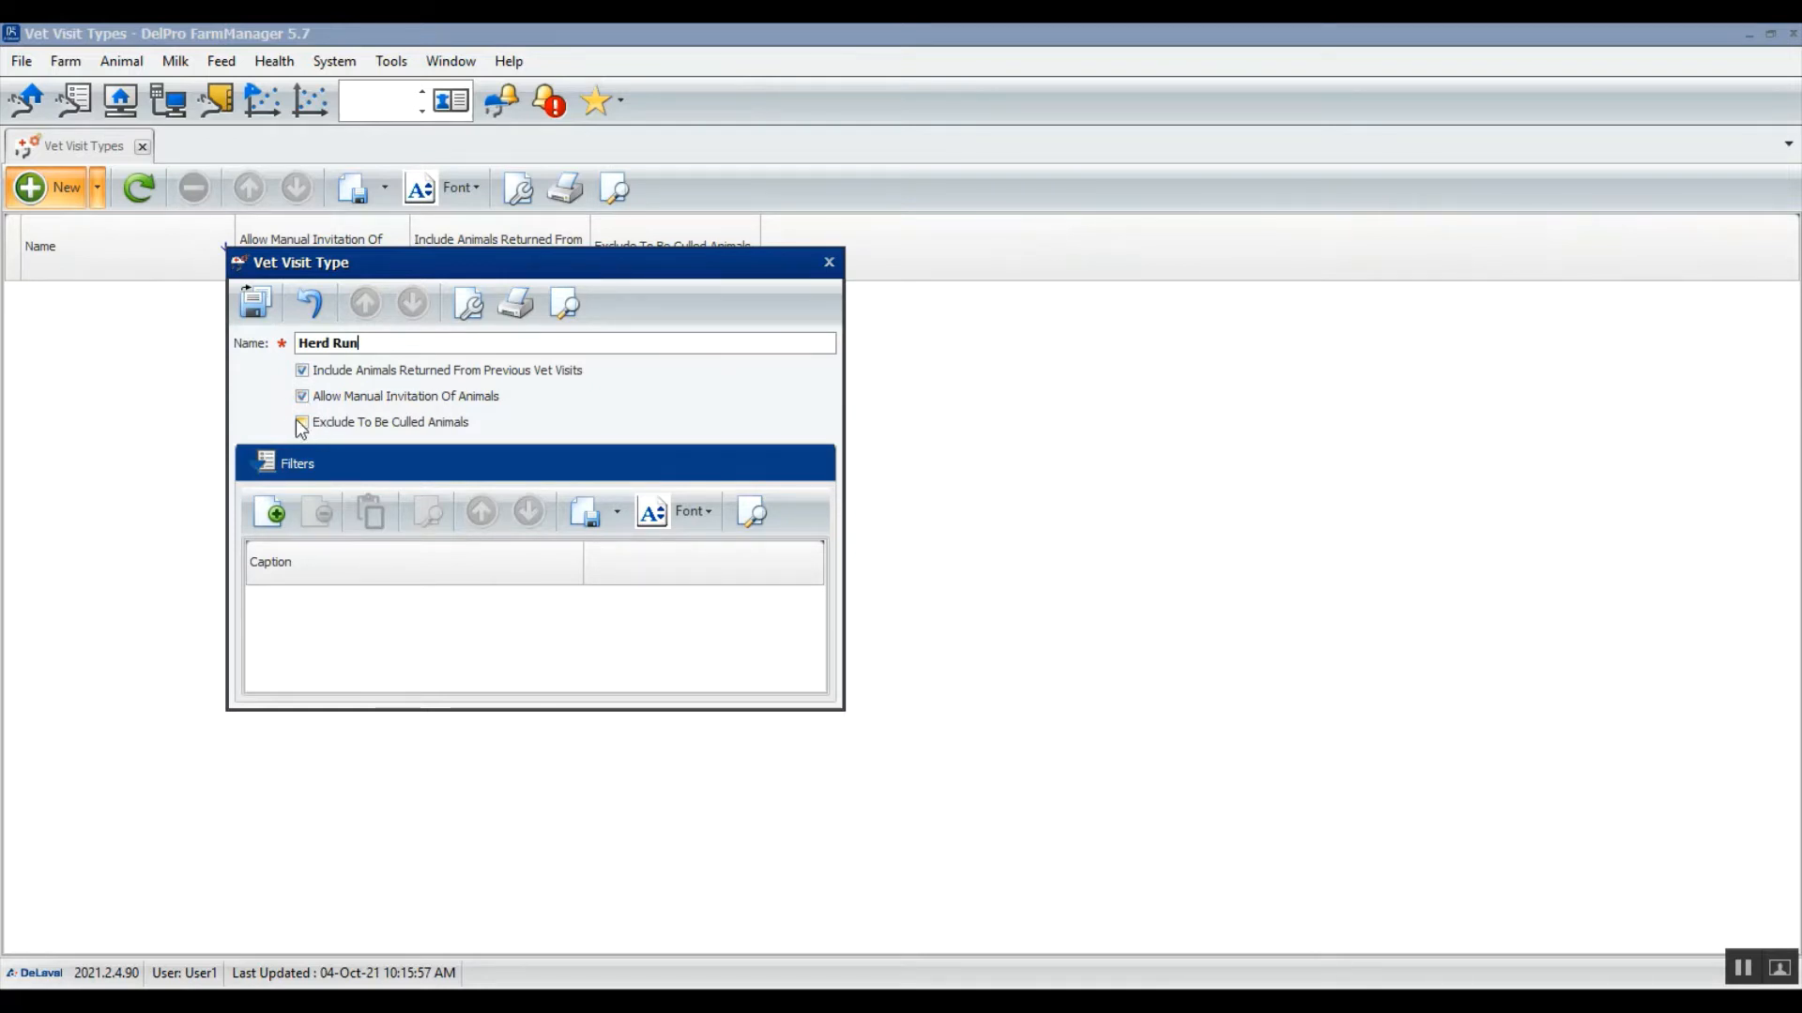
left_click(373, 424)
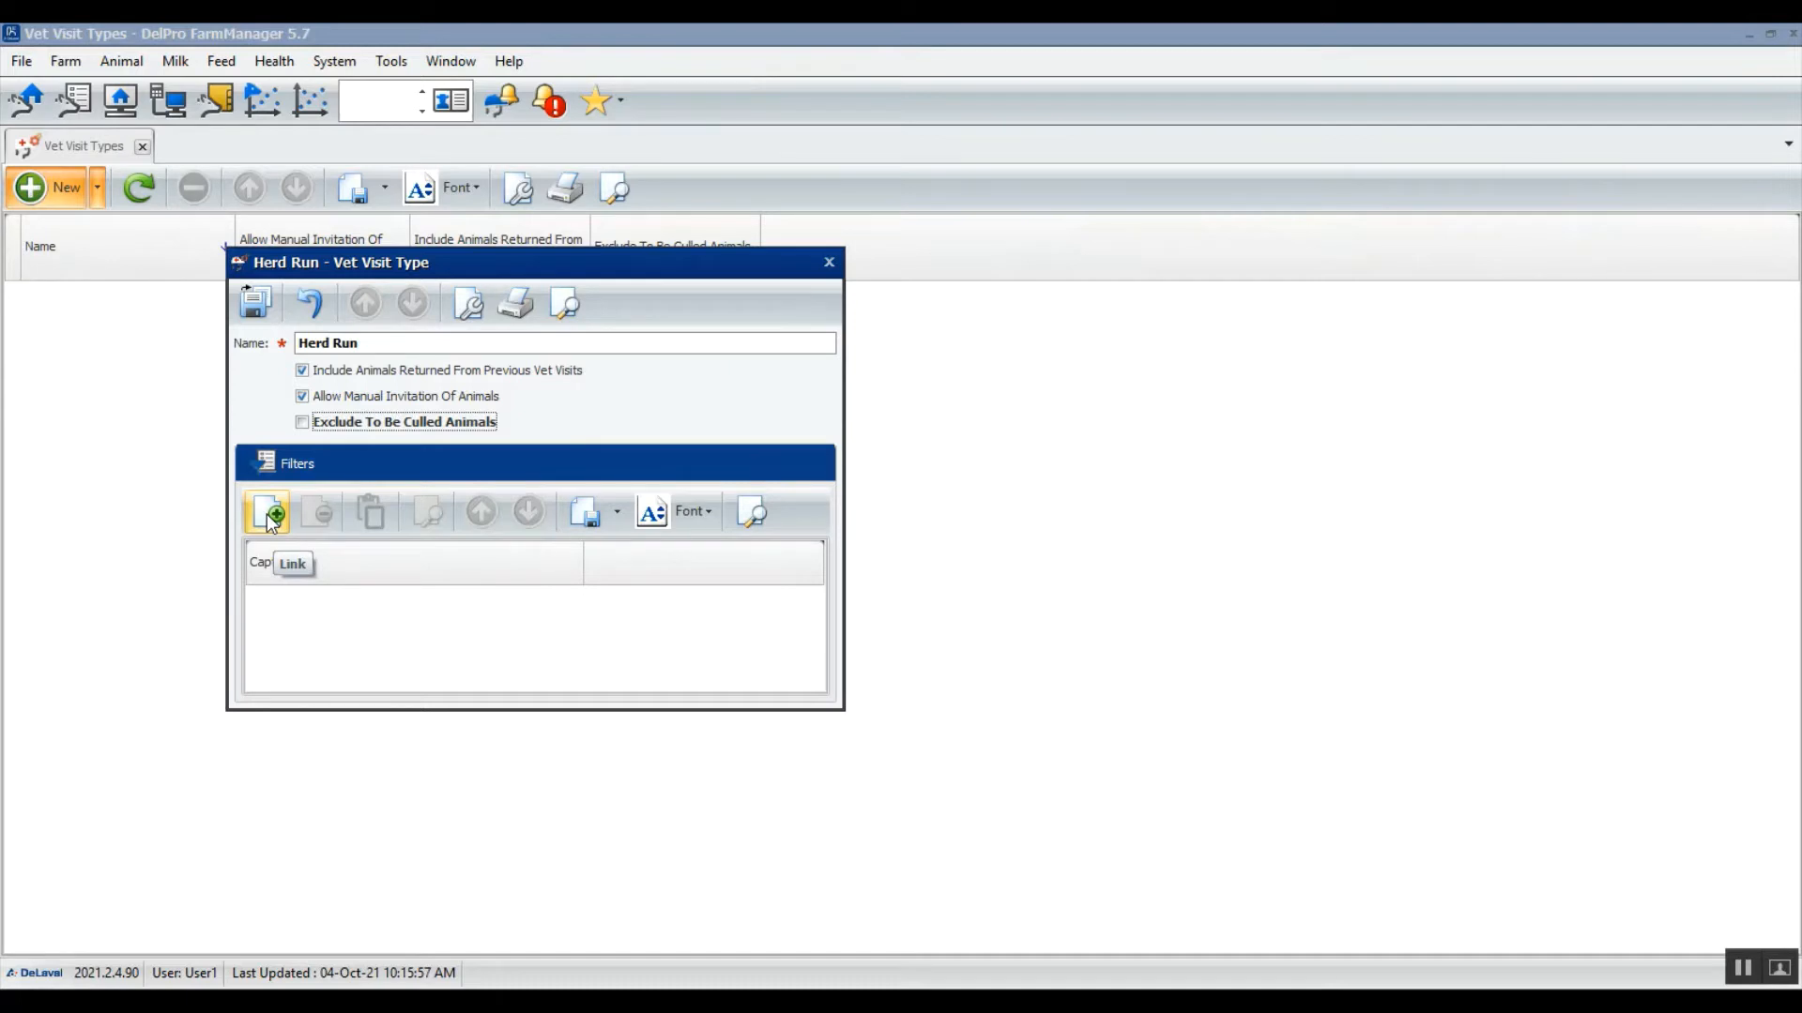
left_click(261, 501)
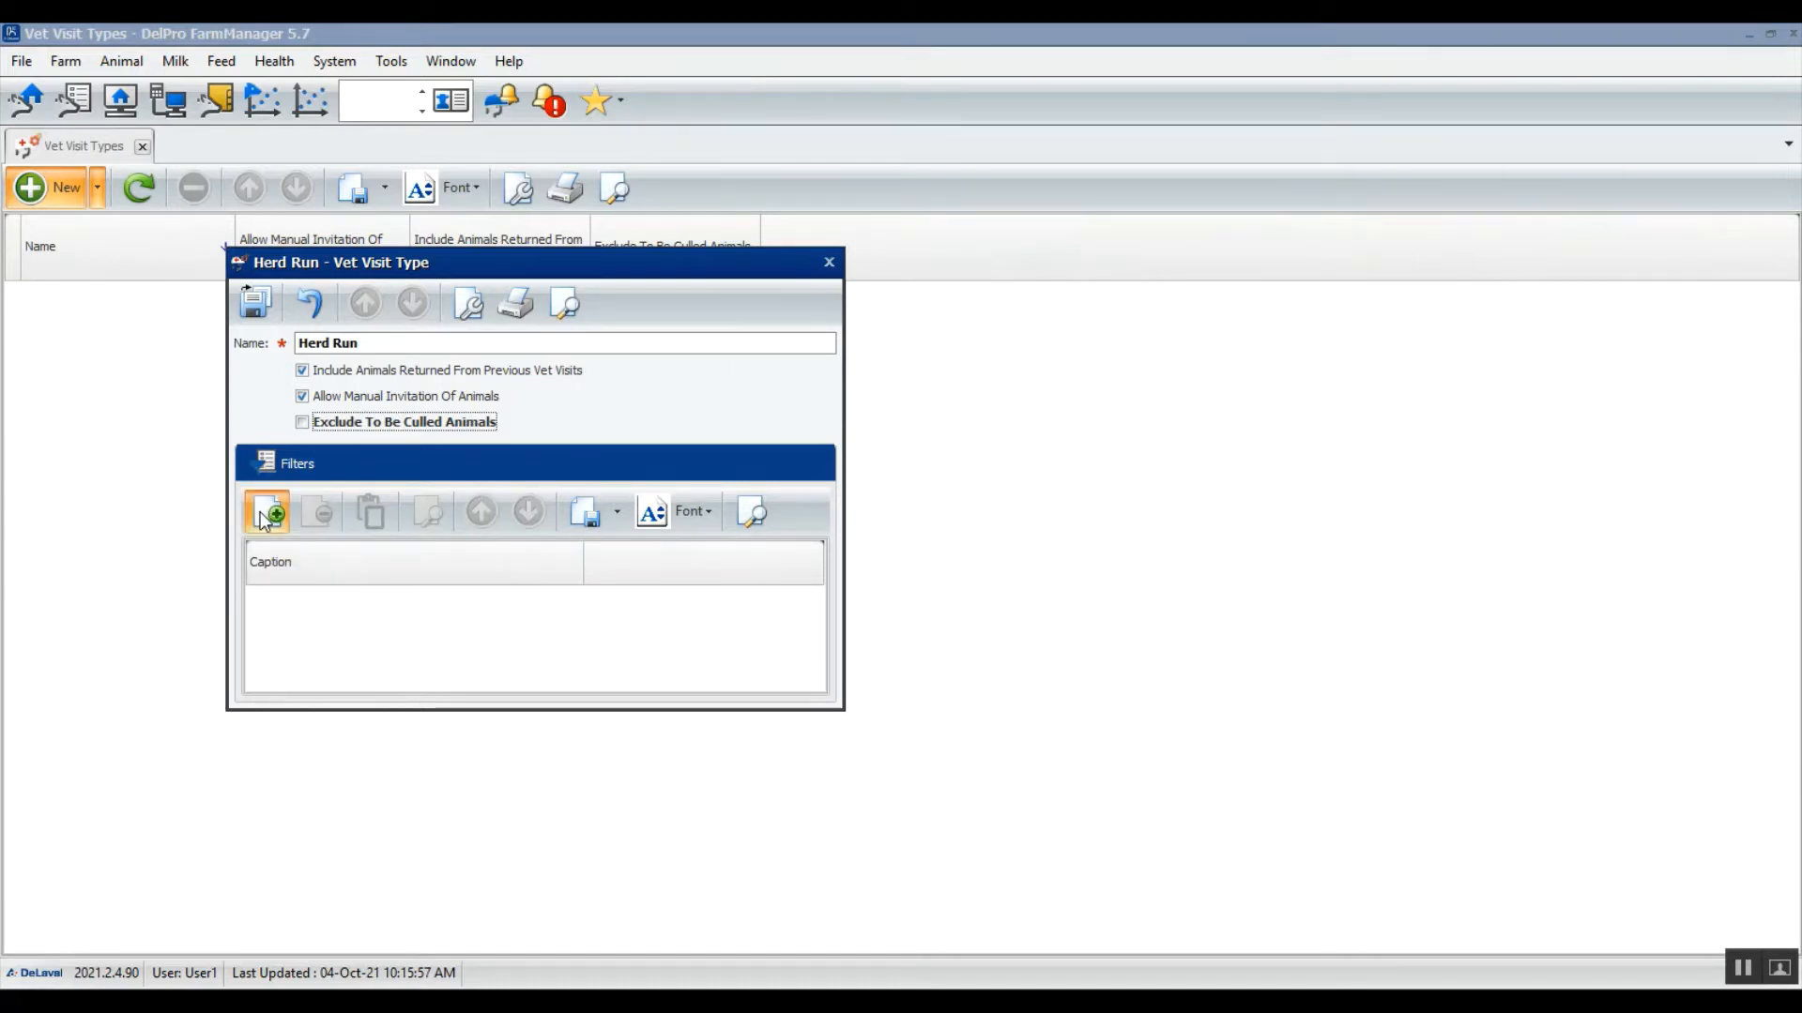
left_click(934, 528, "ctrl")
left_click(974, 551, "ctrl")
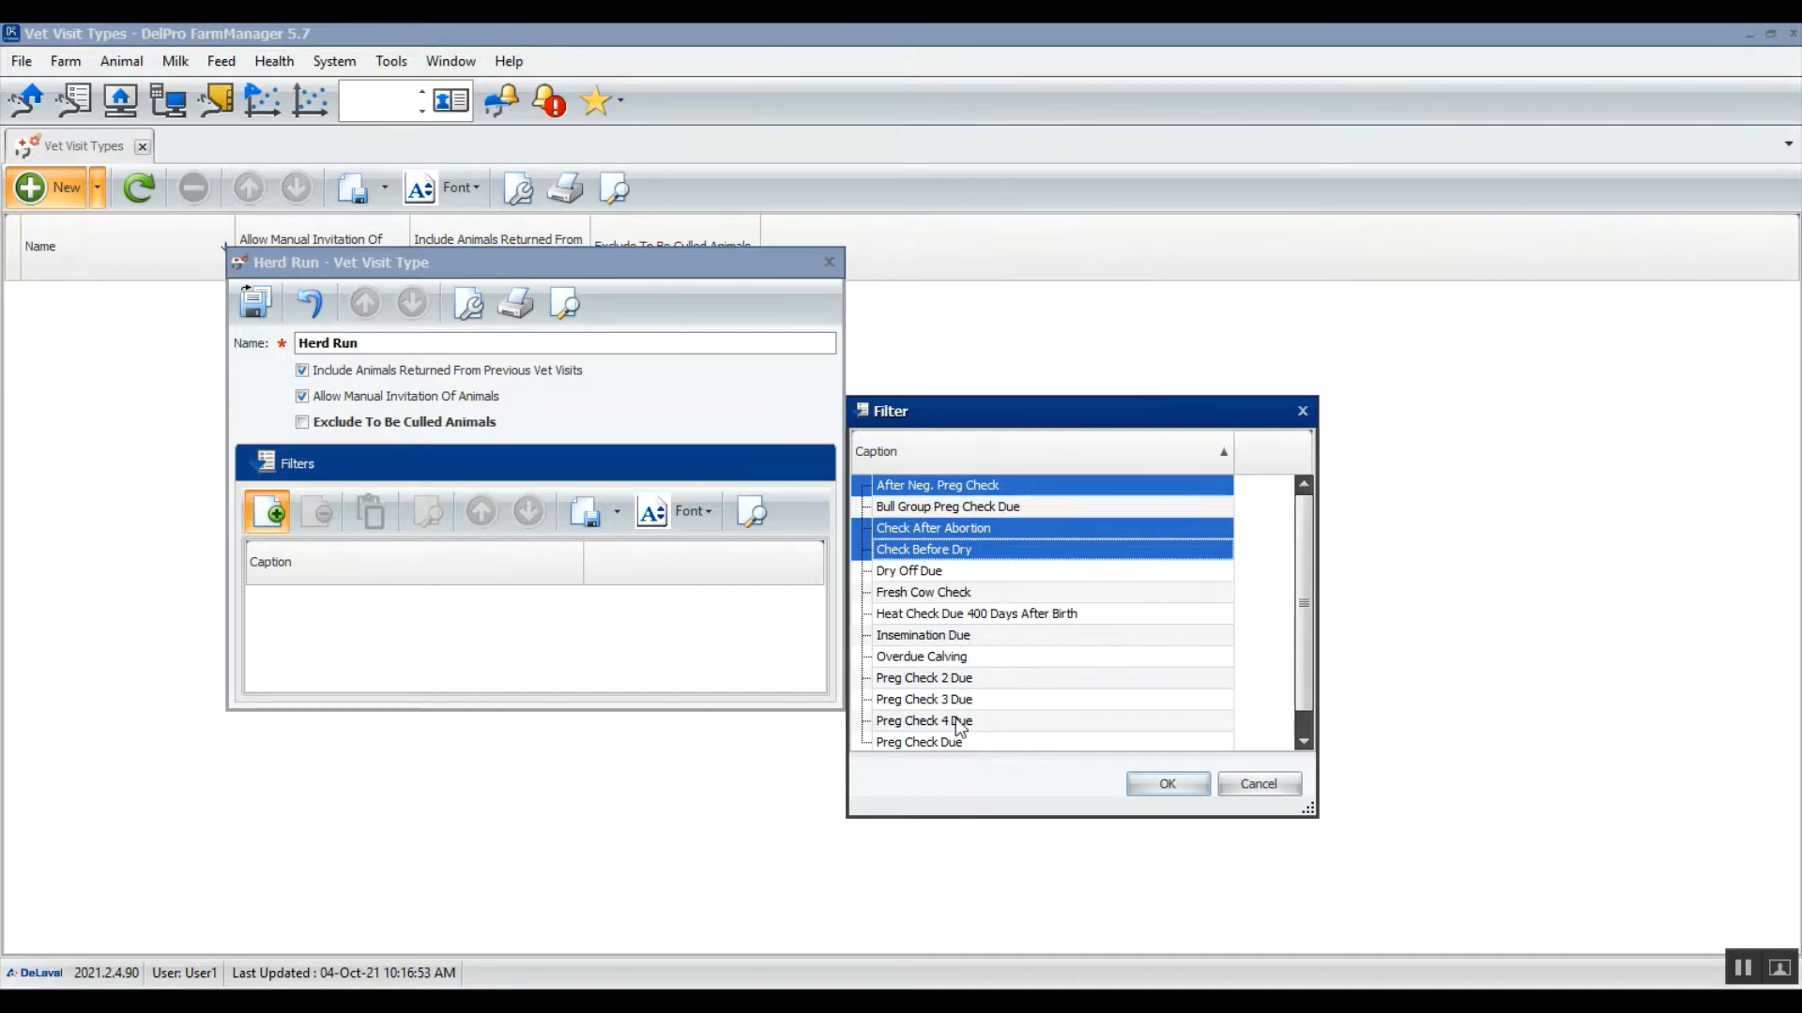
left_click(950, 743, "ctrl")
left_click(950, 747)
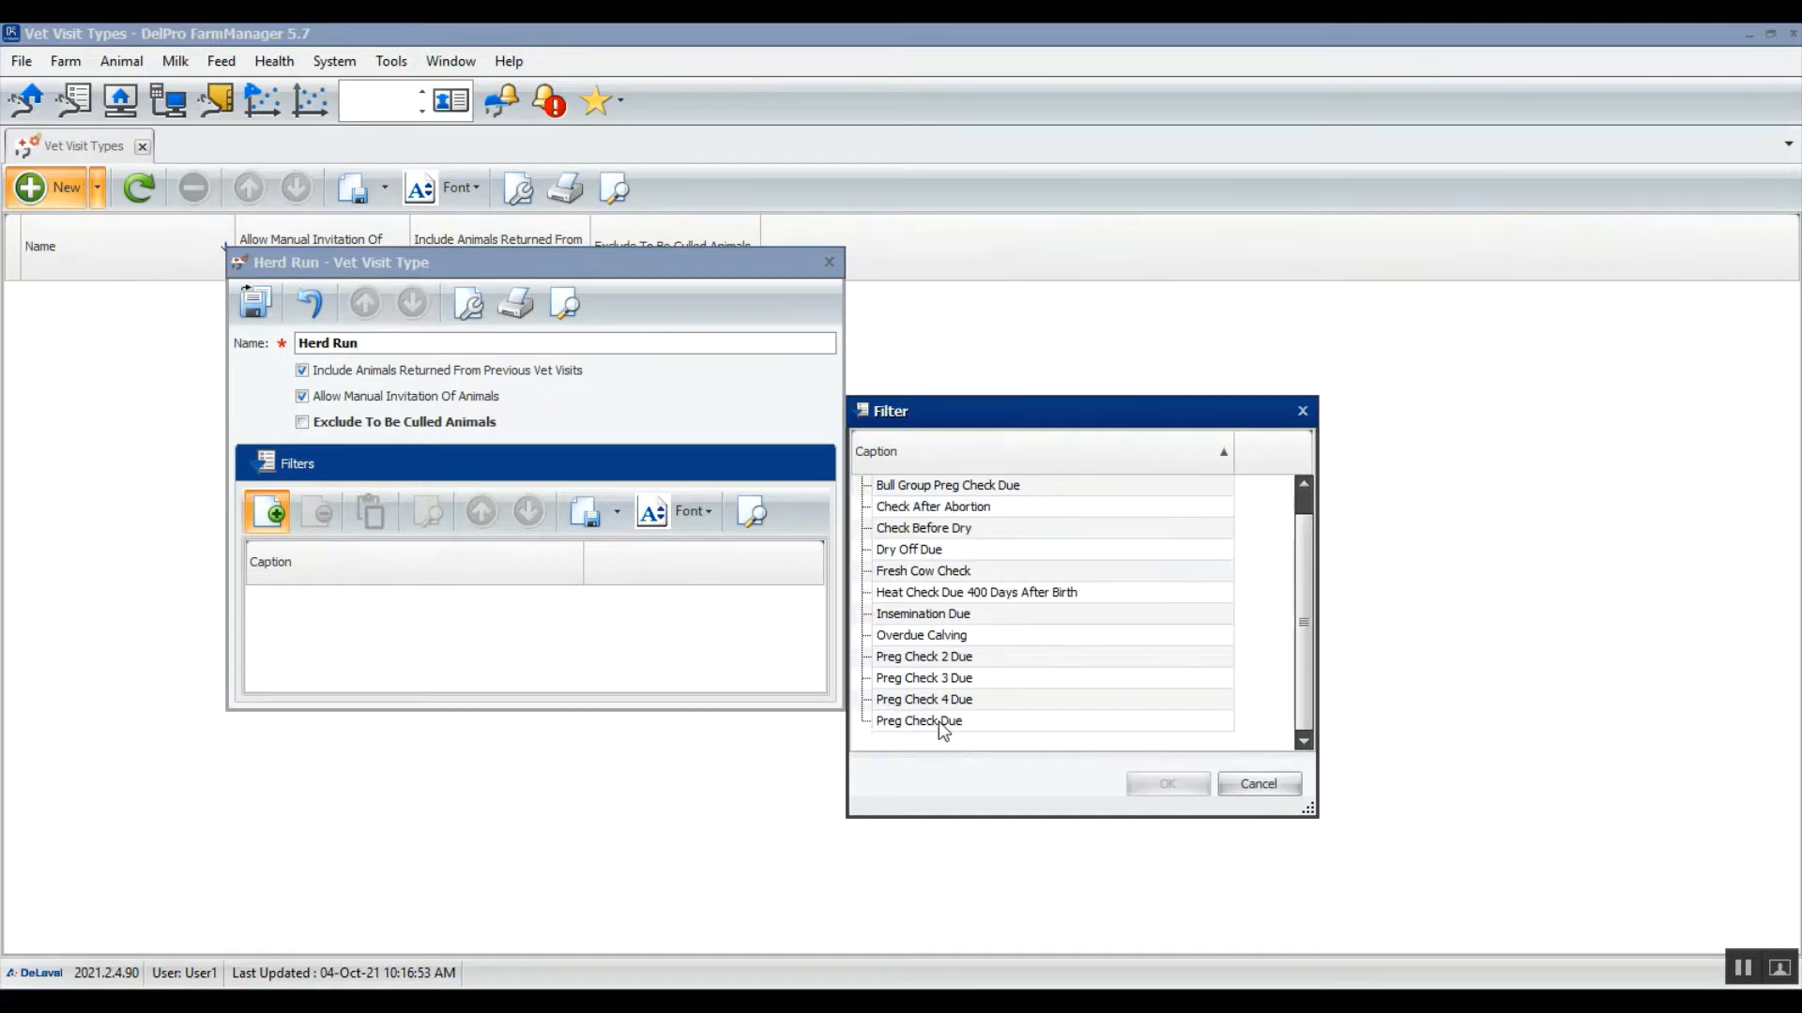
Step: Link the Preg Check Due, Check Before Dry and After Neg. Preg Check filters to Herd Run and save the visit type
left_click(943, 730)
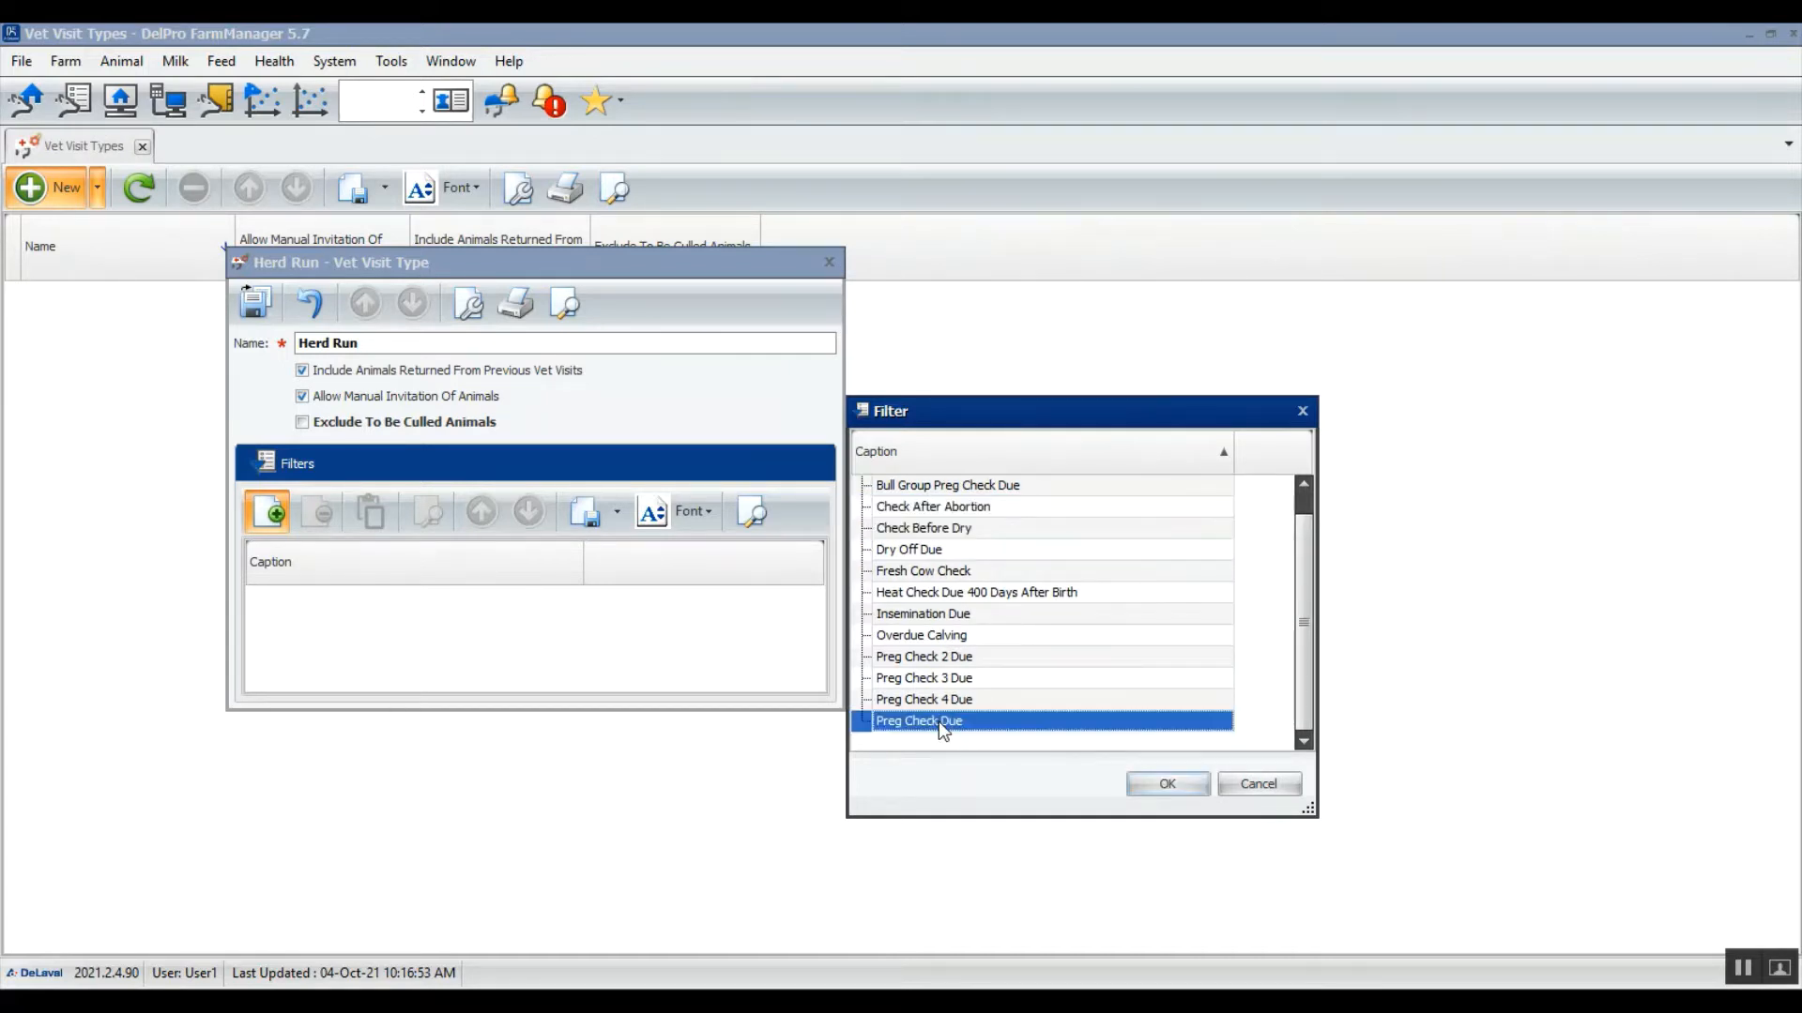
left_click(938, 532, "ctrl")
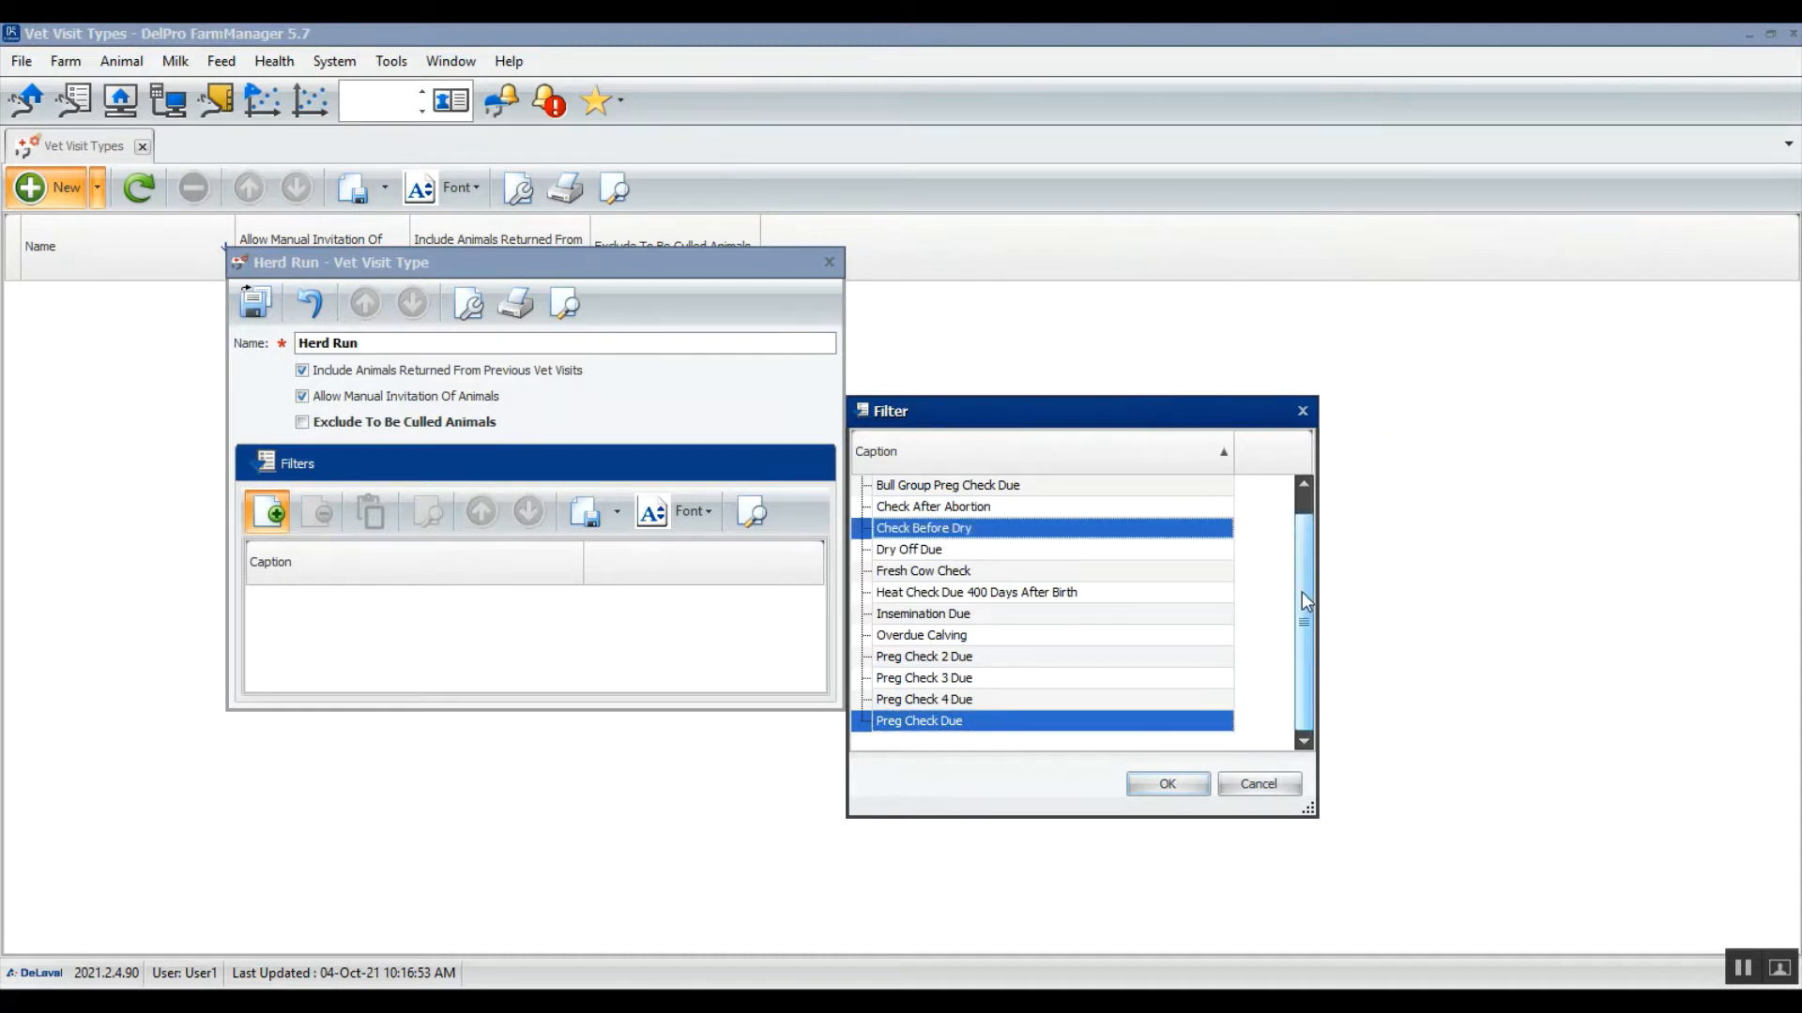
left_click_drag(1306, 600, 1292, 539)
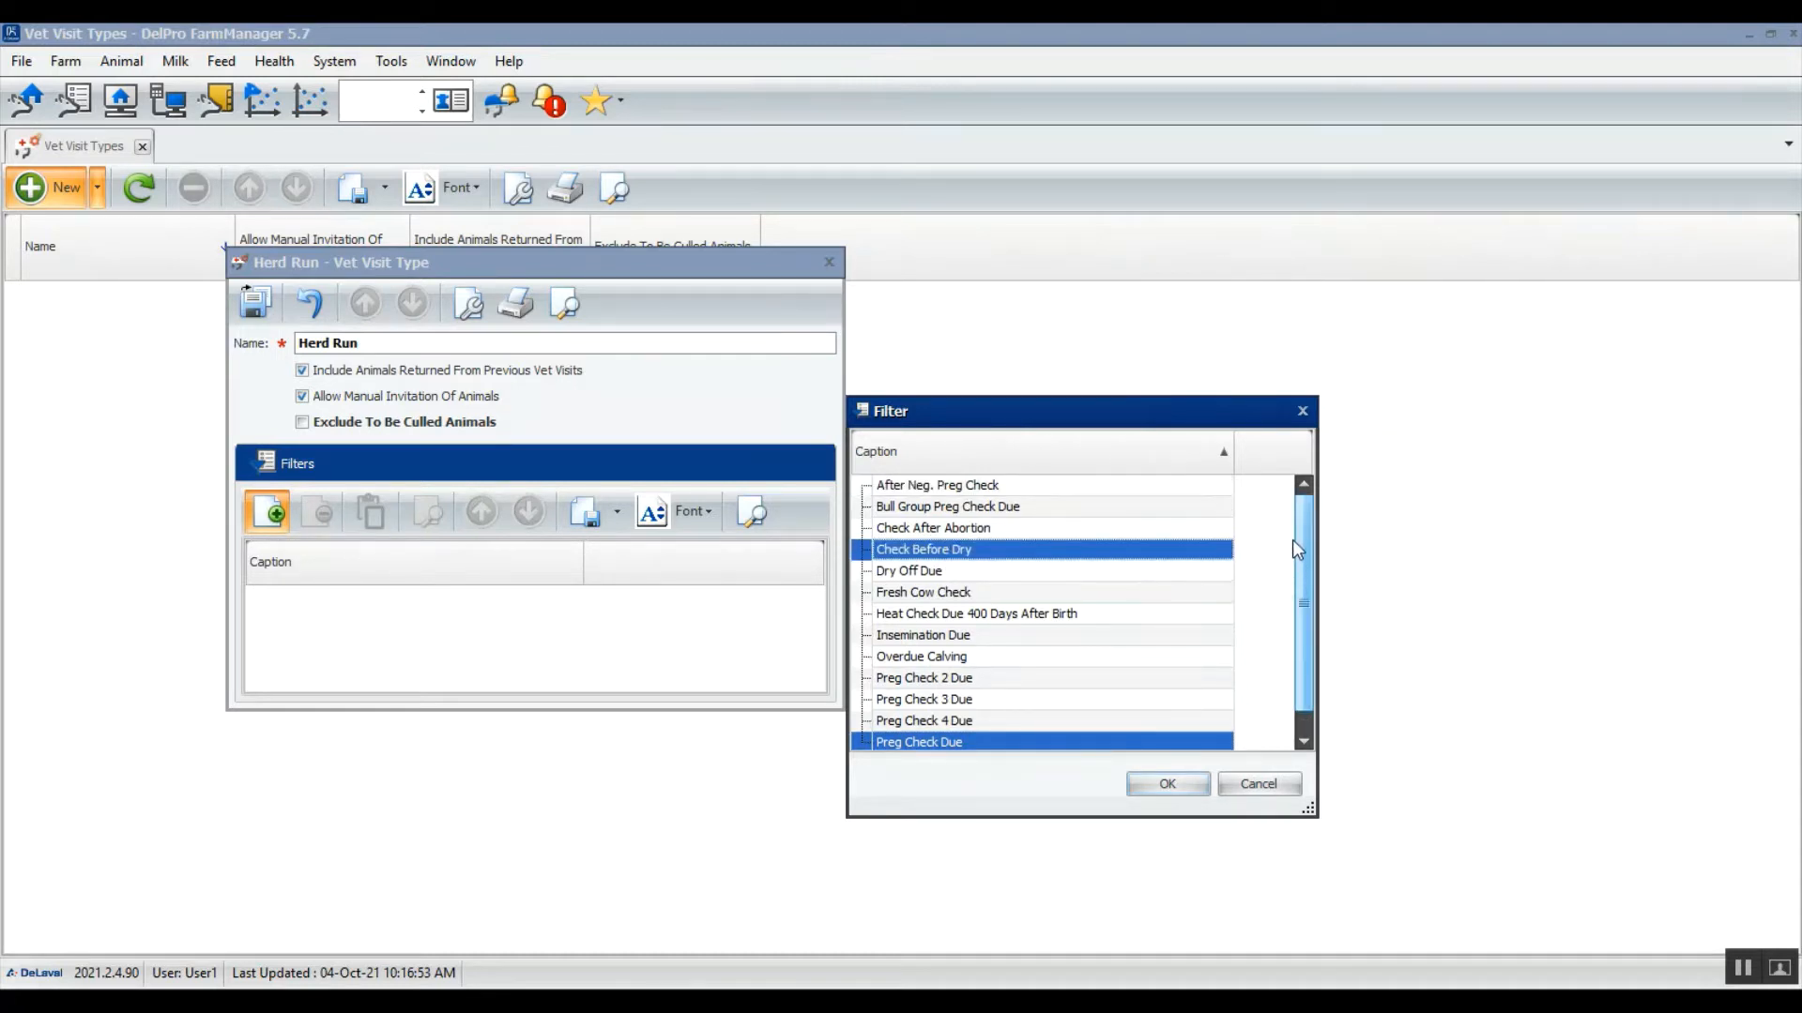
left_click(984, 484, "ctrl")
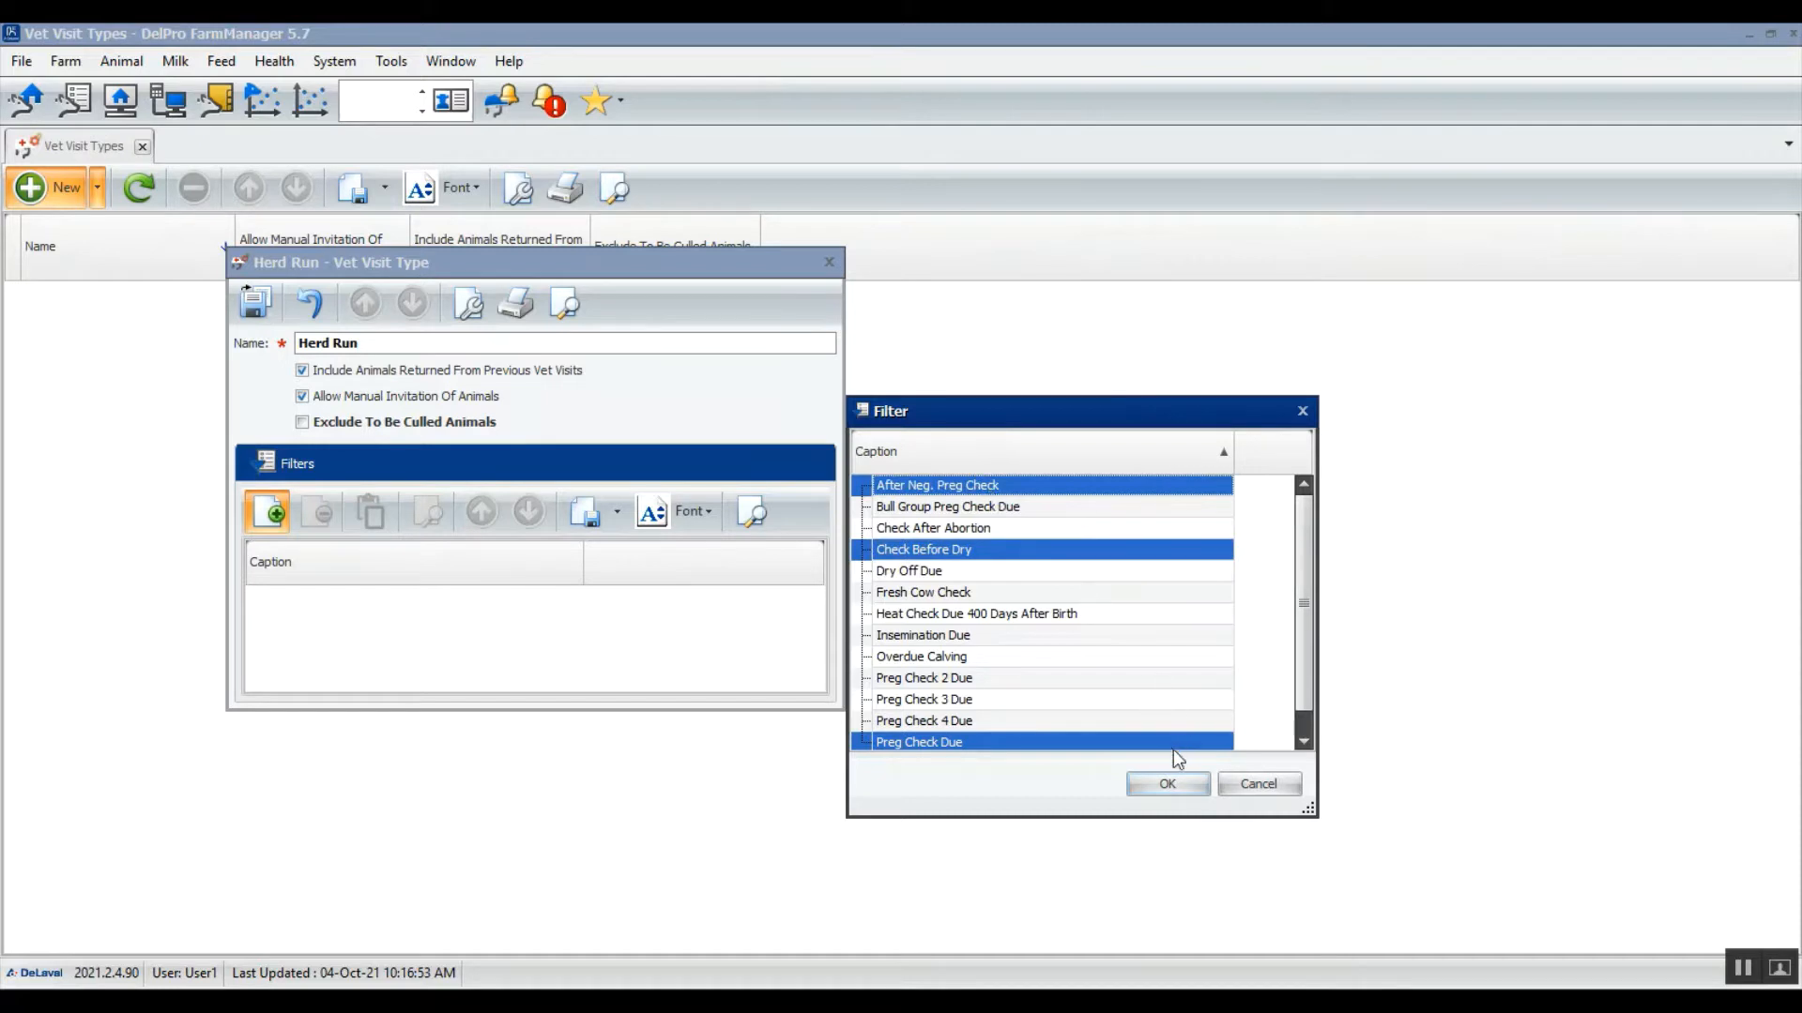
left_click(1168, 784)
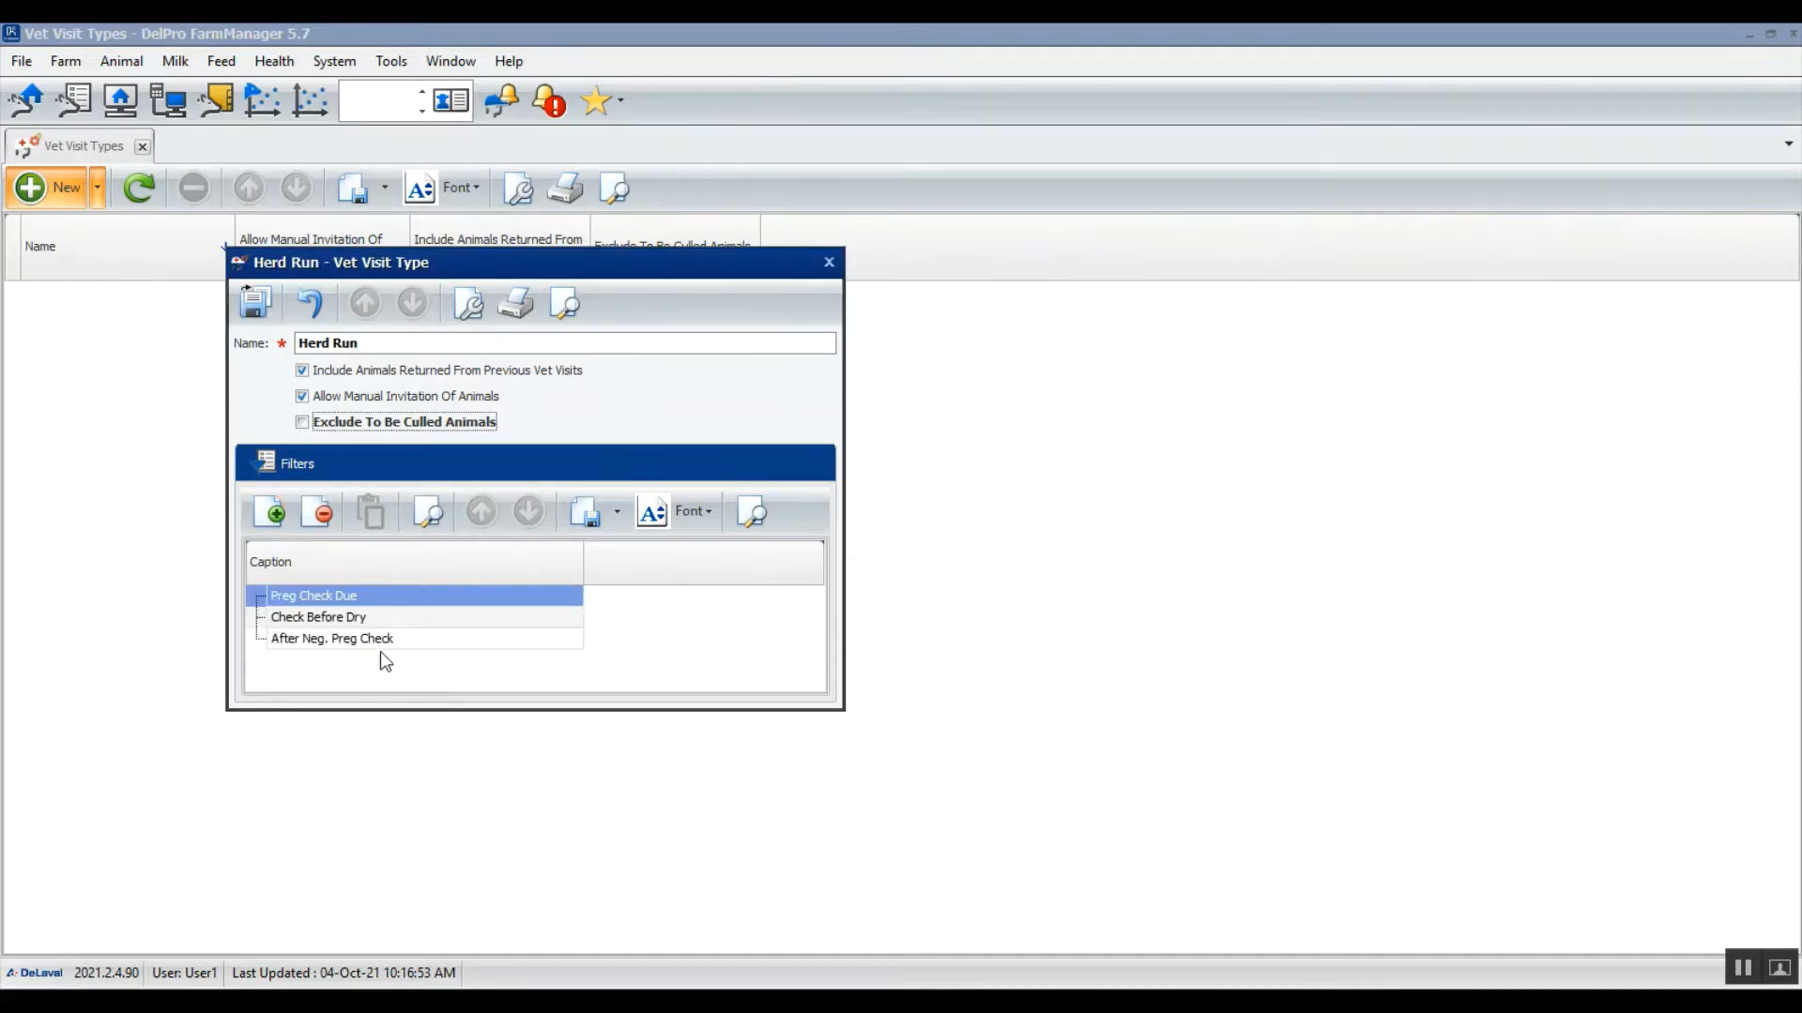
left_click(254, 305)
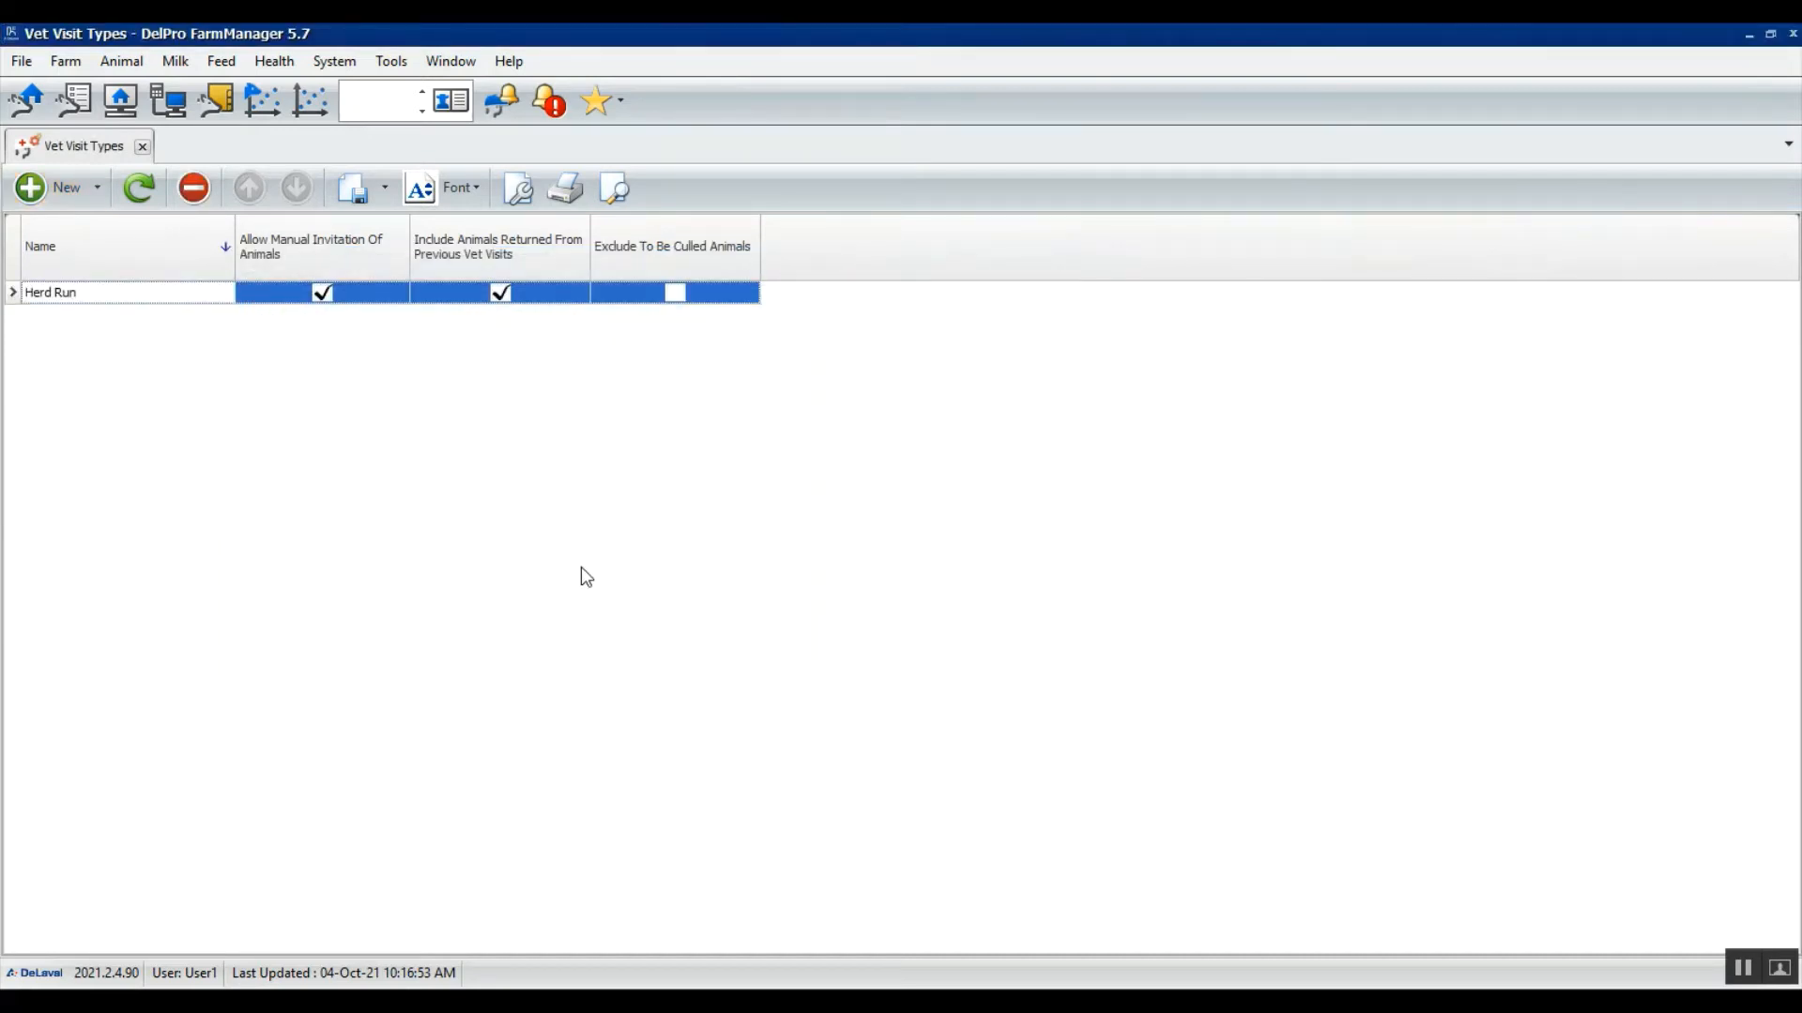
Step: Open the filters overview and create a filter group named Vet Visit Filters under User Defined Filters
left_click(391, 62)
left_click(436, 129)
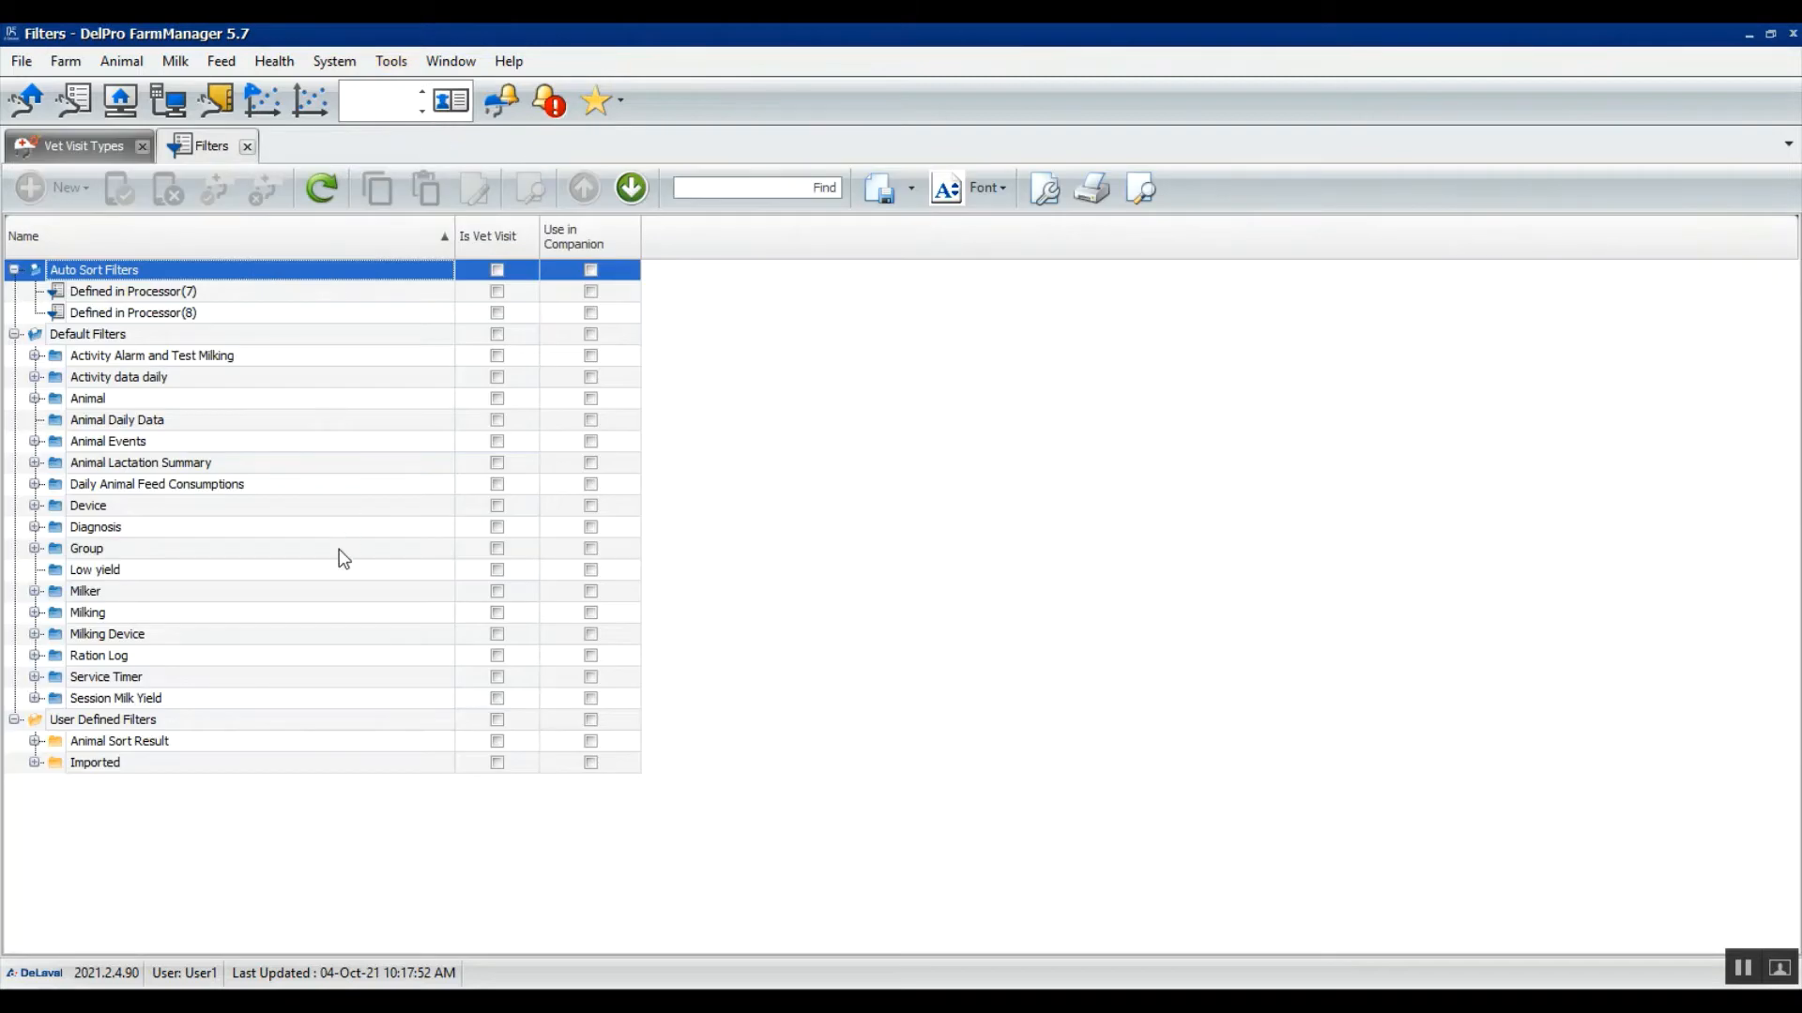
left_click(87, 727)
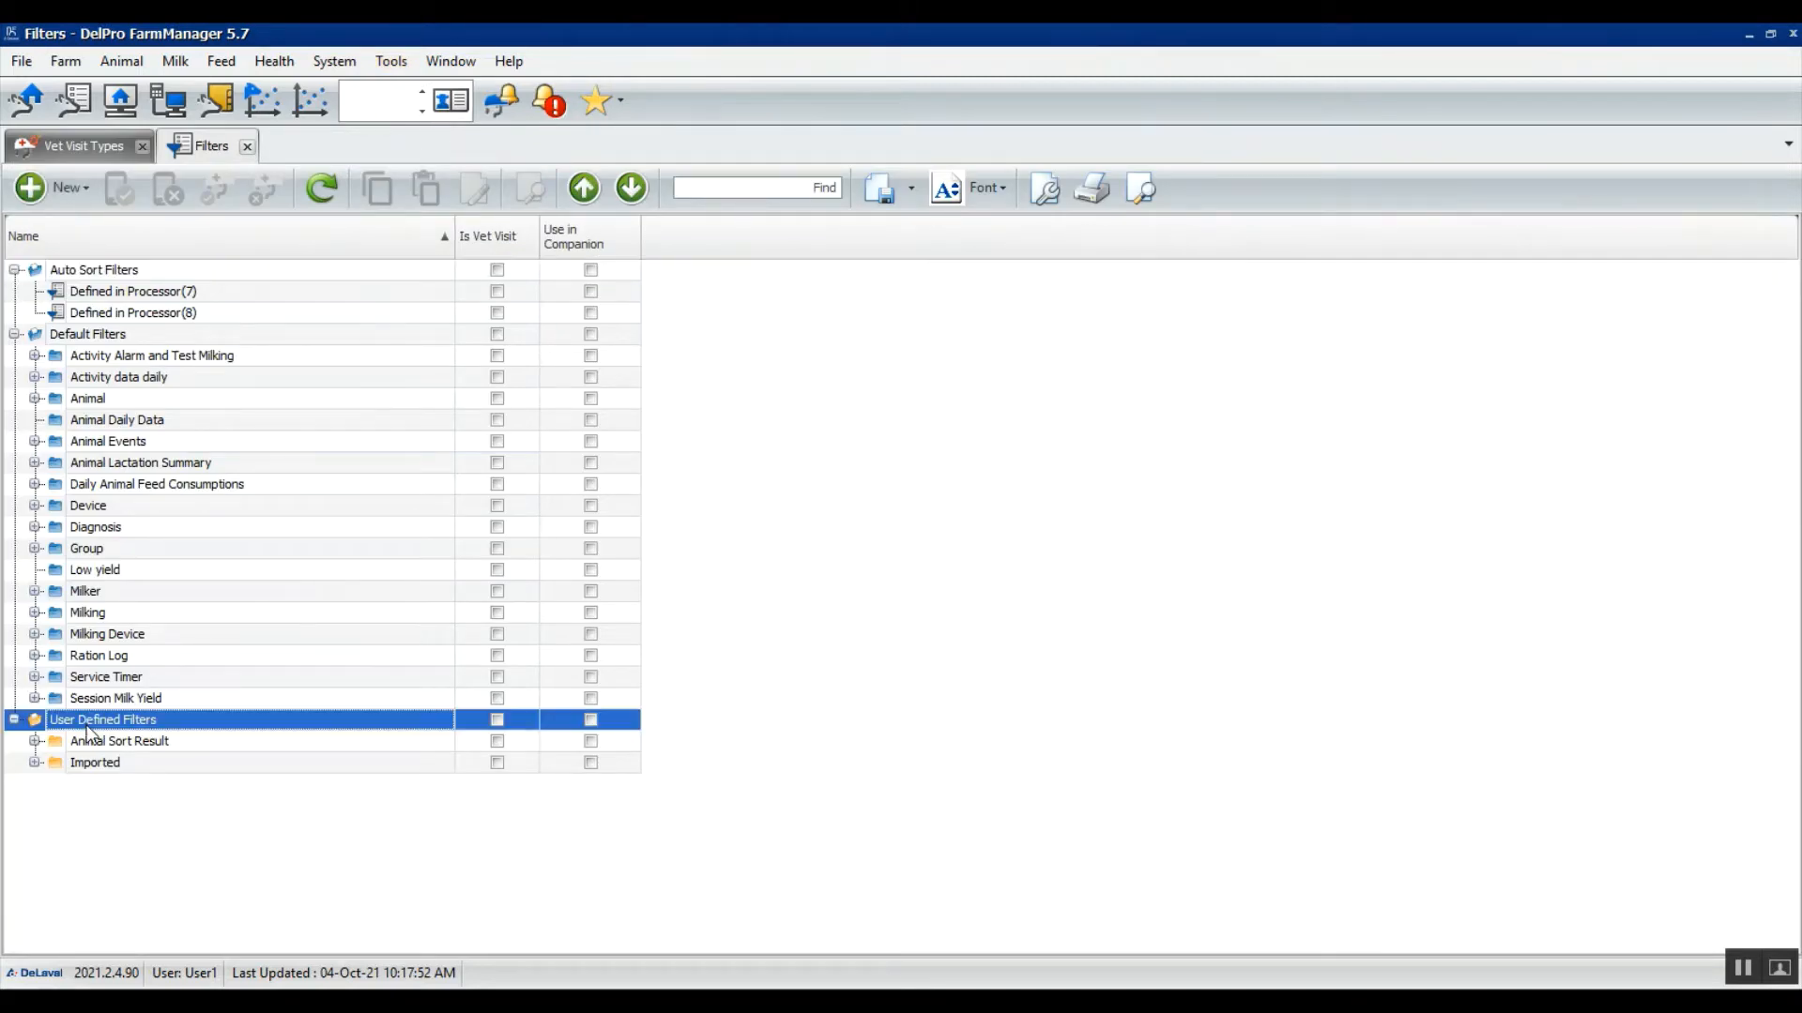
right_click(87, 730)
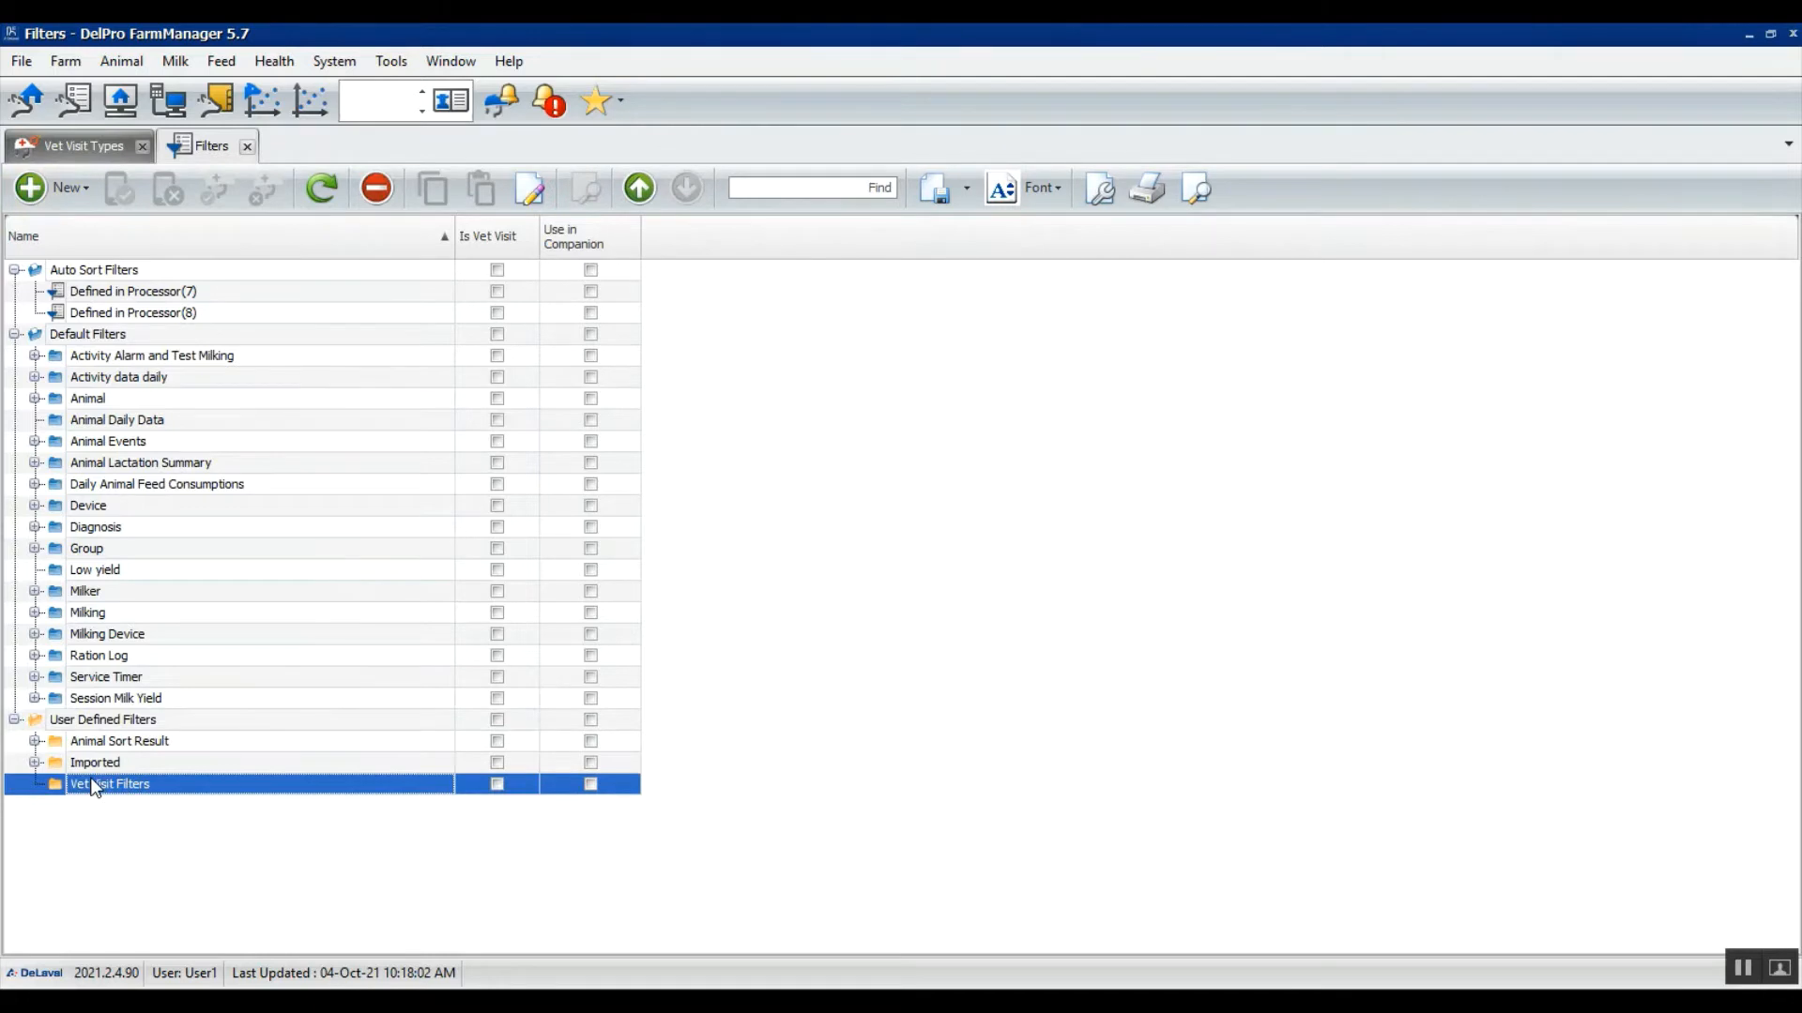
Step: Create a new animal filter named 100 DIM NIC in the Vet Visit Filters group
right_click(91, 780)
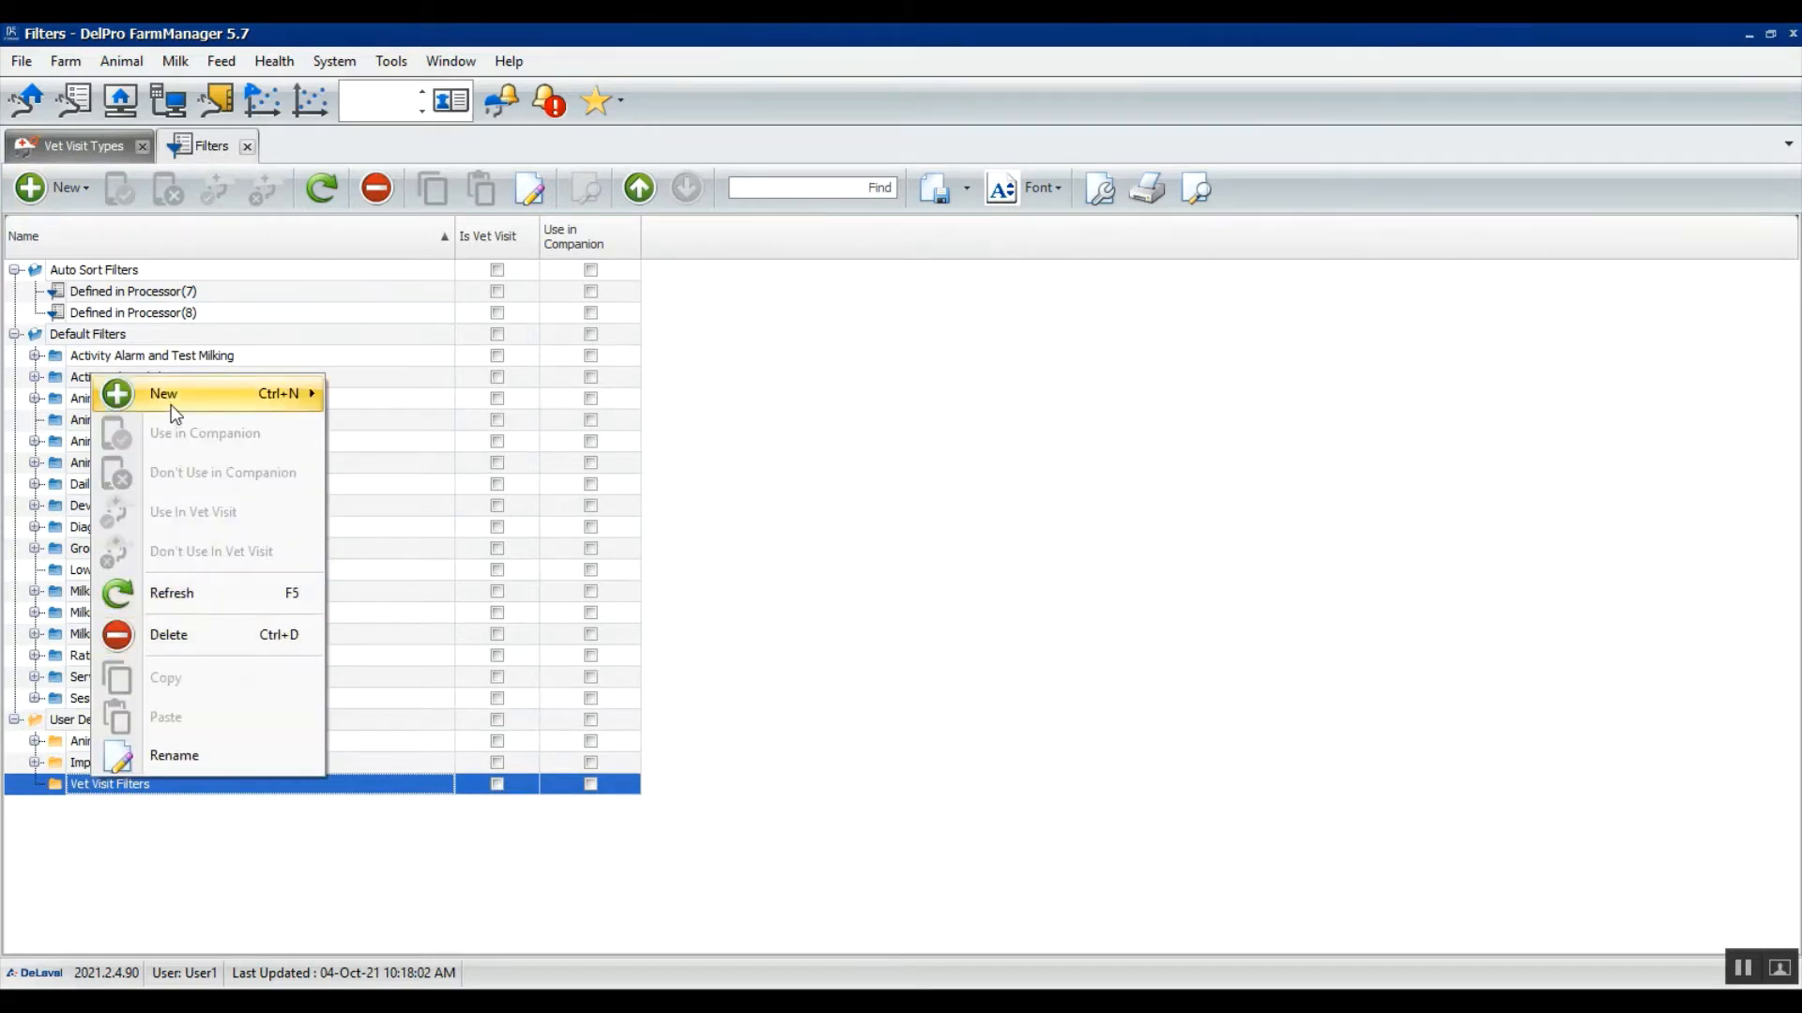
mouse_move(172, 404)
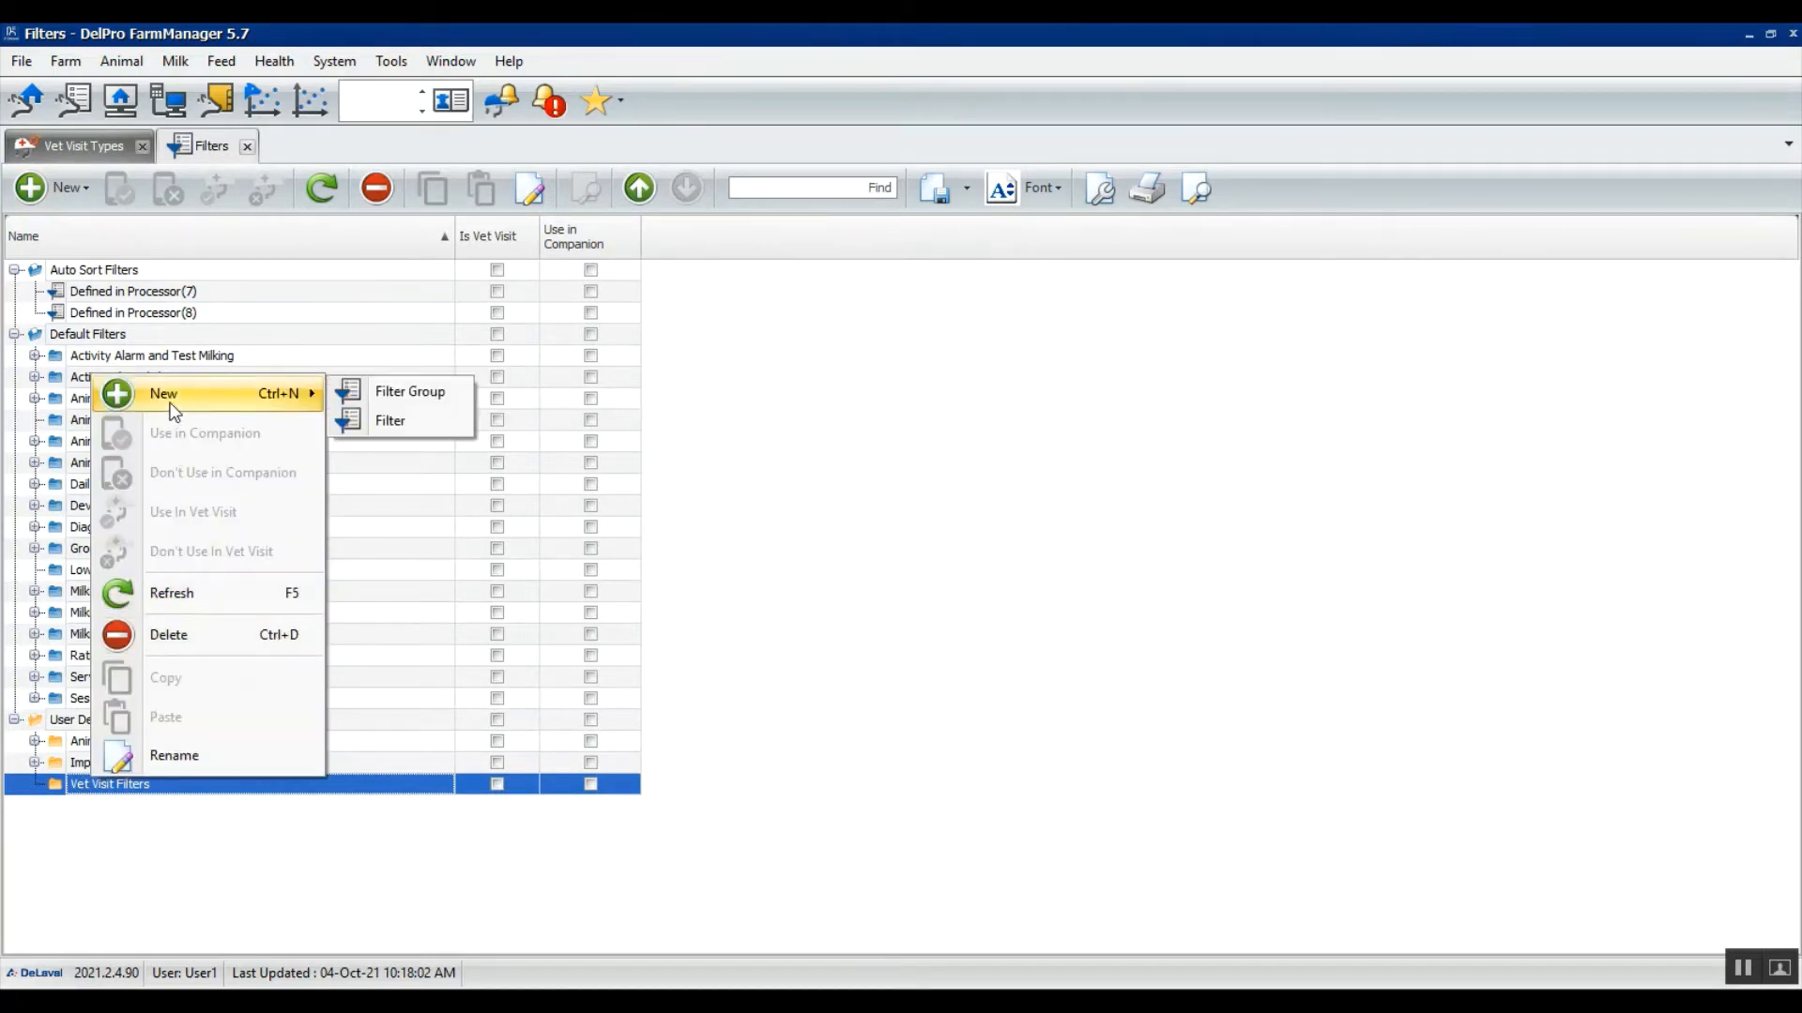
left_click(393, 421)
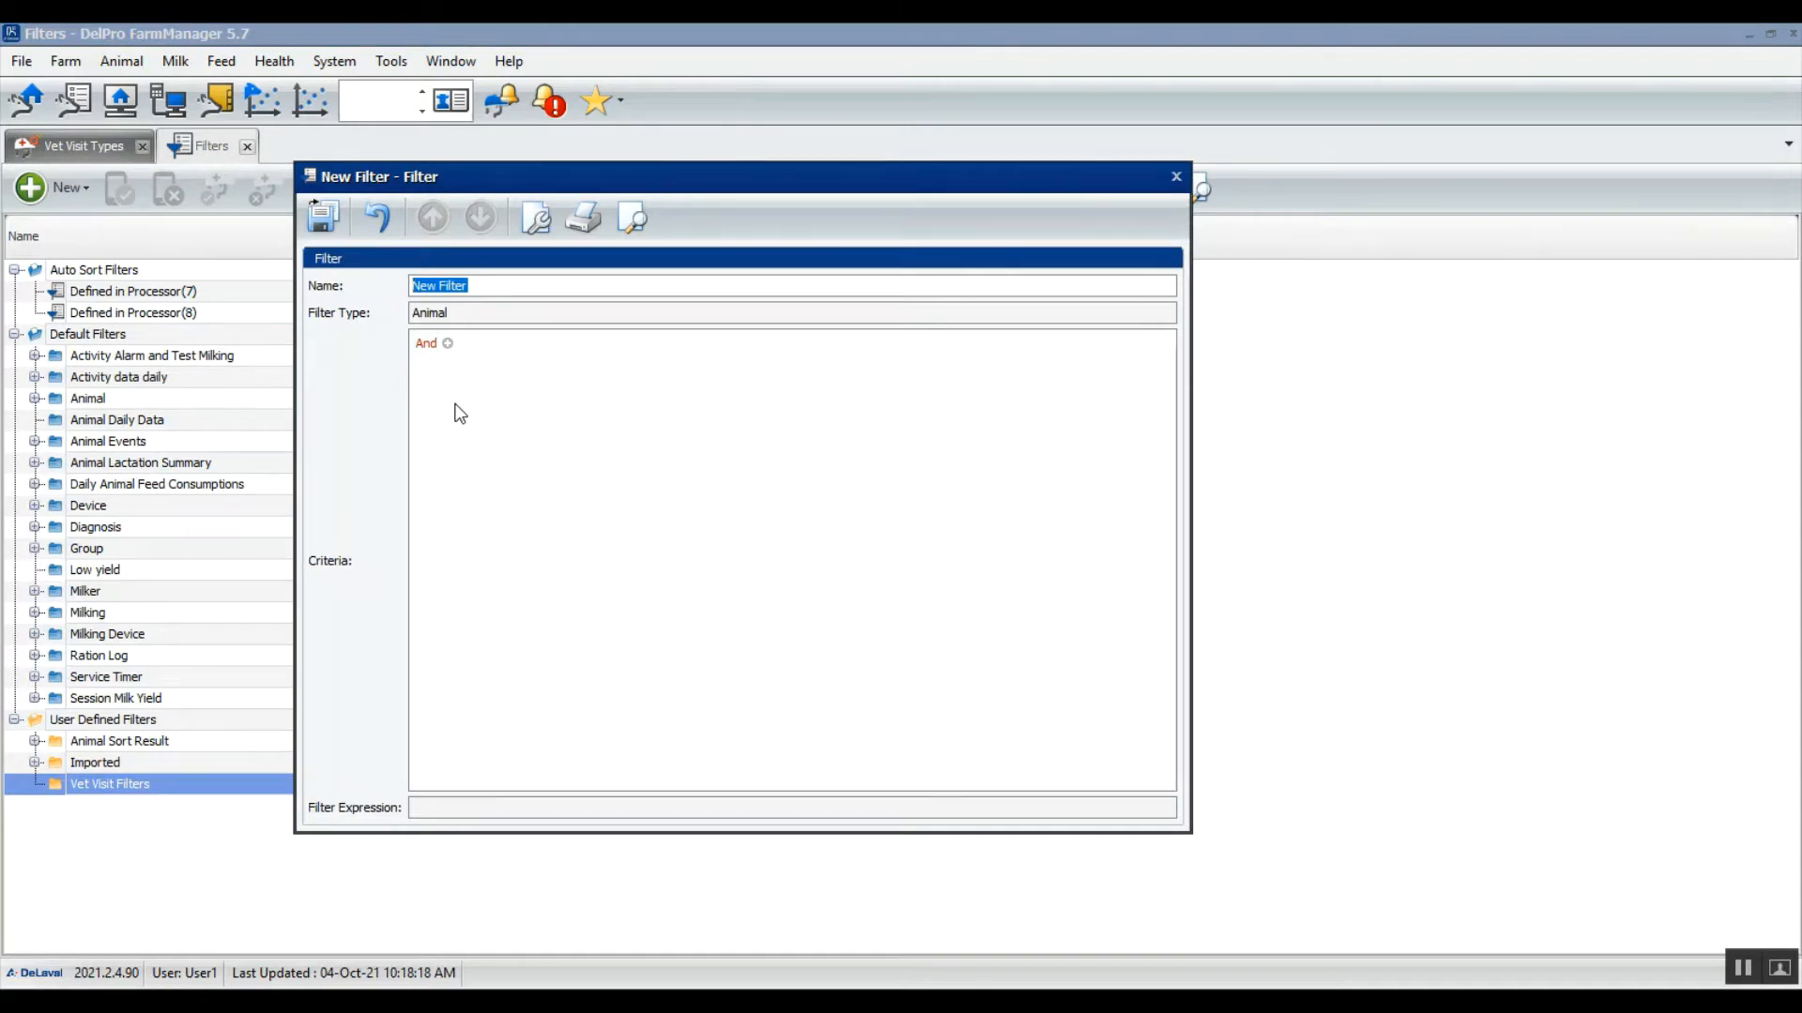
type("100 DIM NIC")
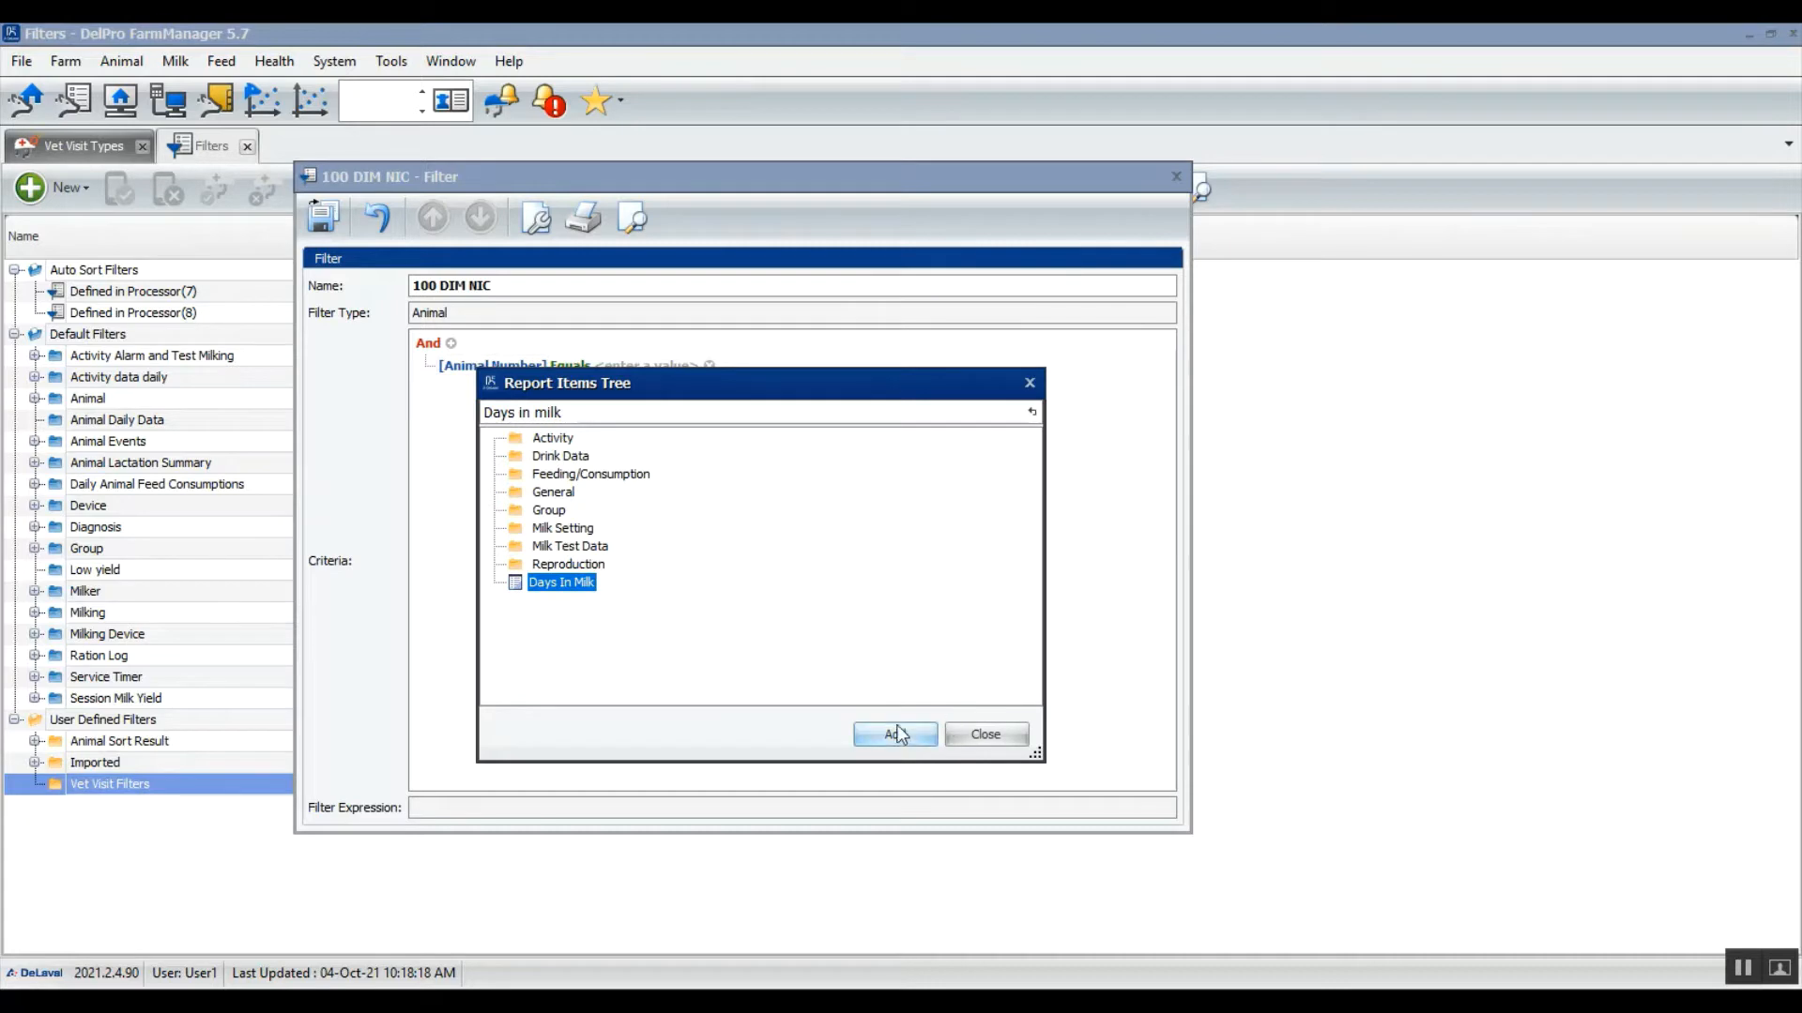
Step: Add a criterion to the 100 DIM NIC filter requiring Days In Milk to be greater than 100
left_click(896, 733)
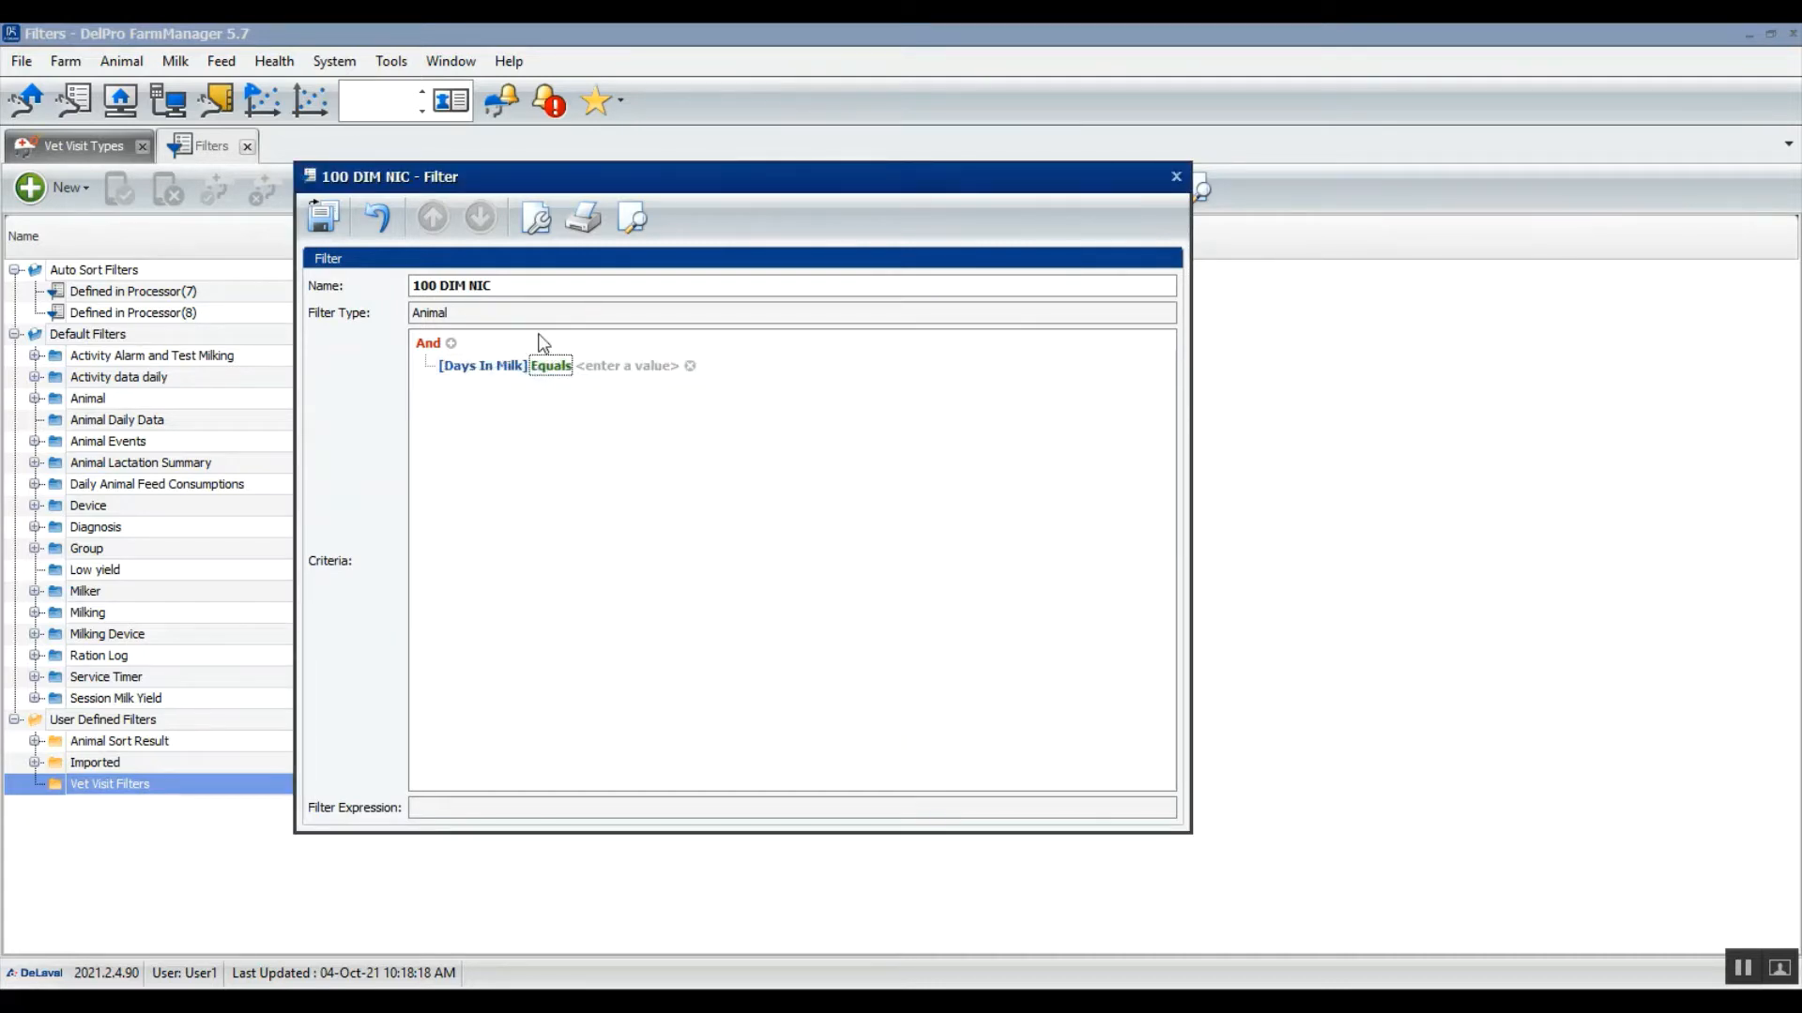
left_click(544, 373)
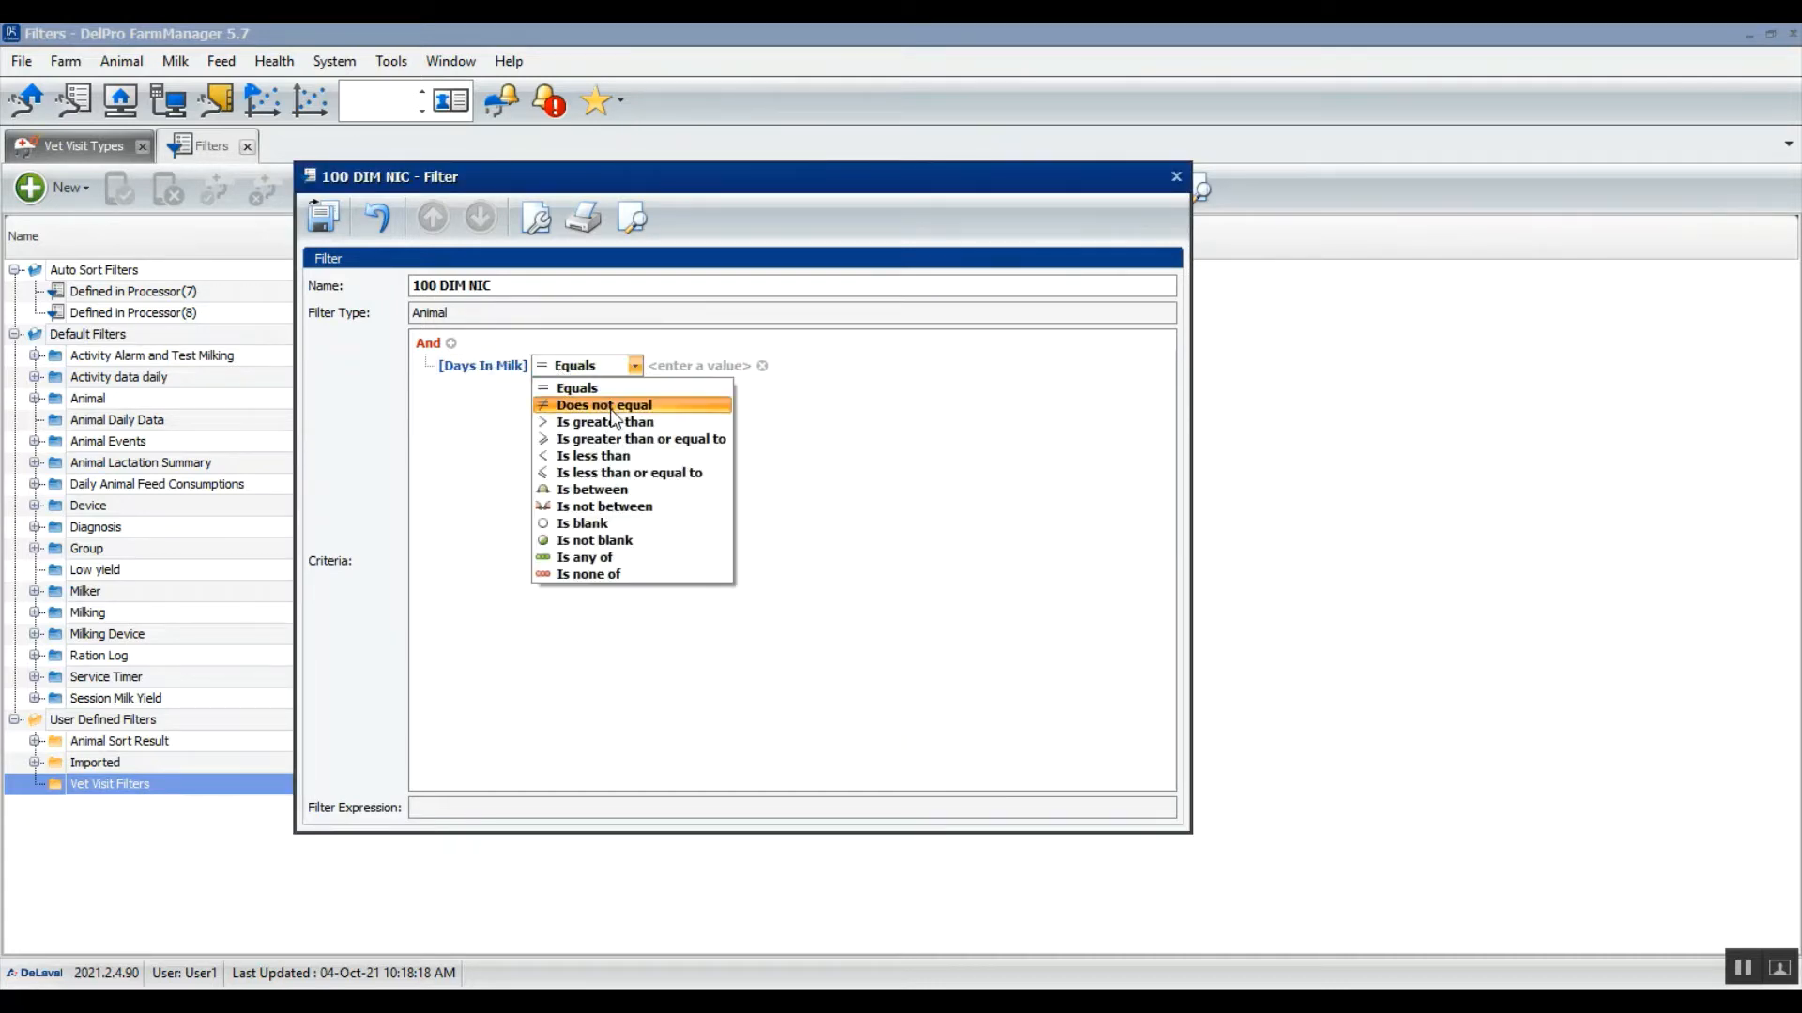
left_click(616, 424)
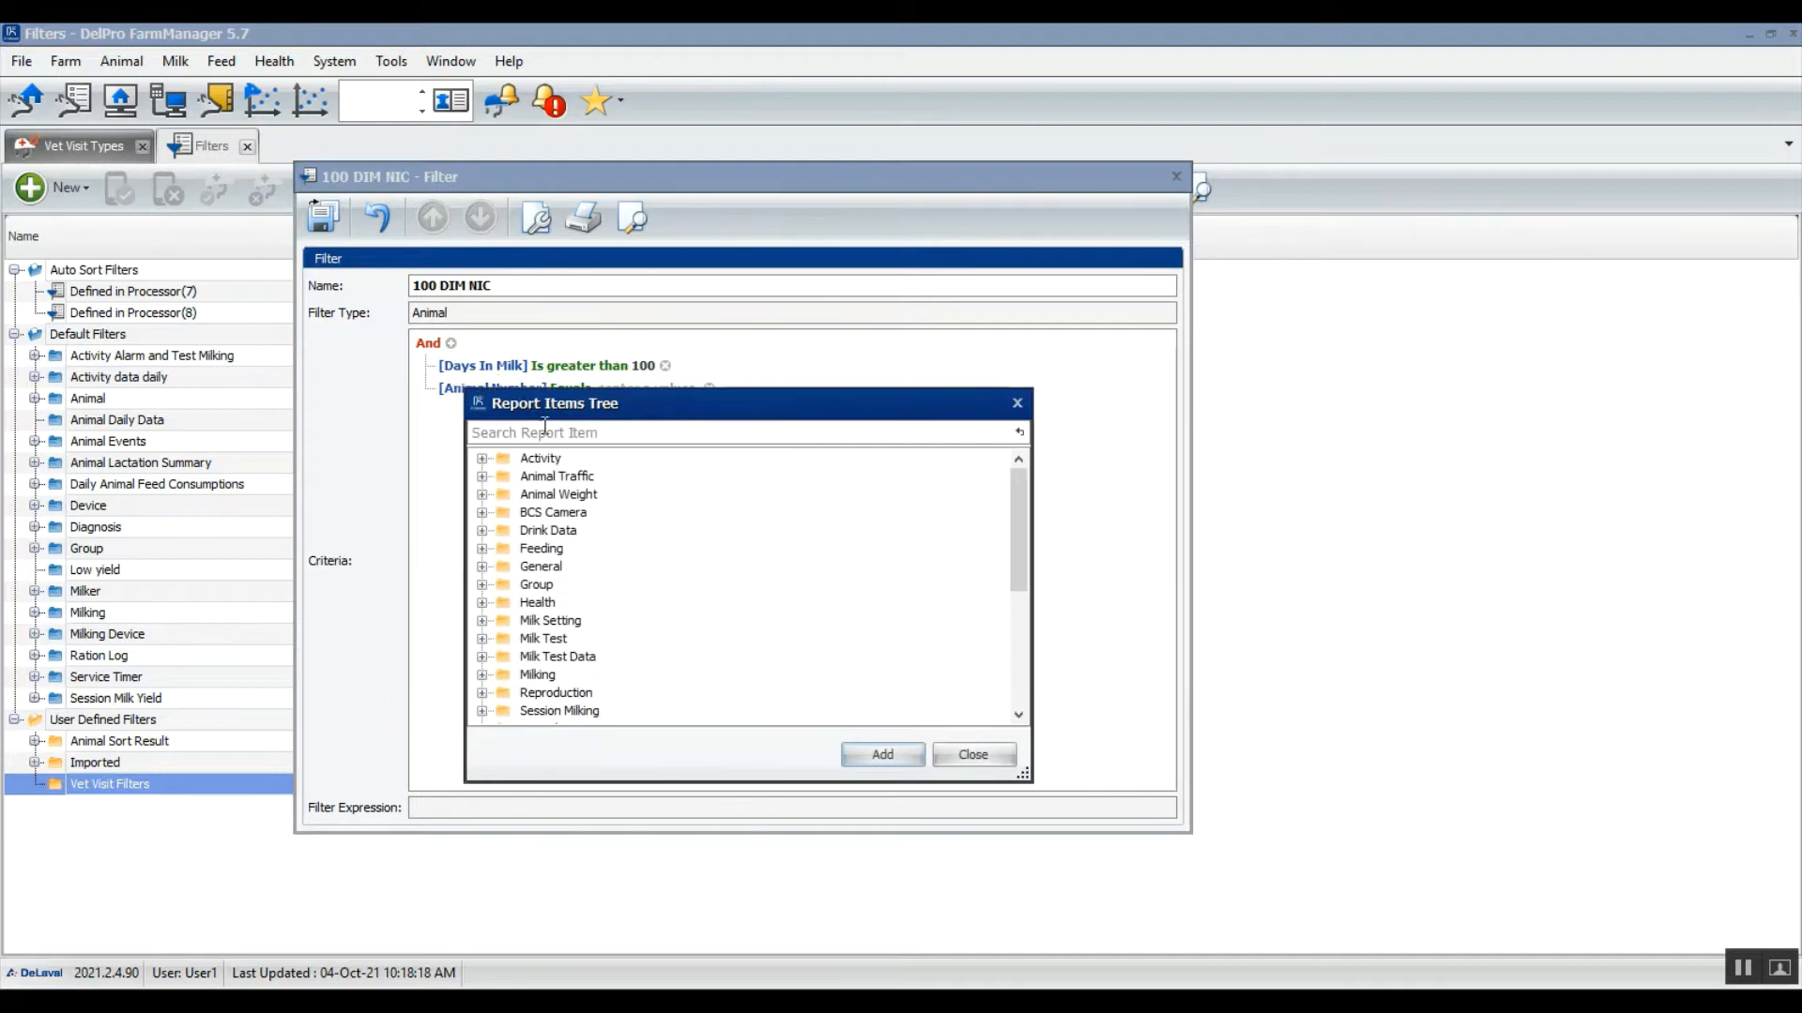
Step: Add a second criterion to the filter requiring Is Pregnant to equal False
type("is ")
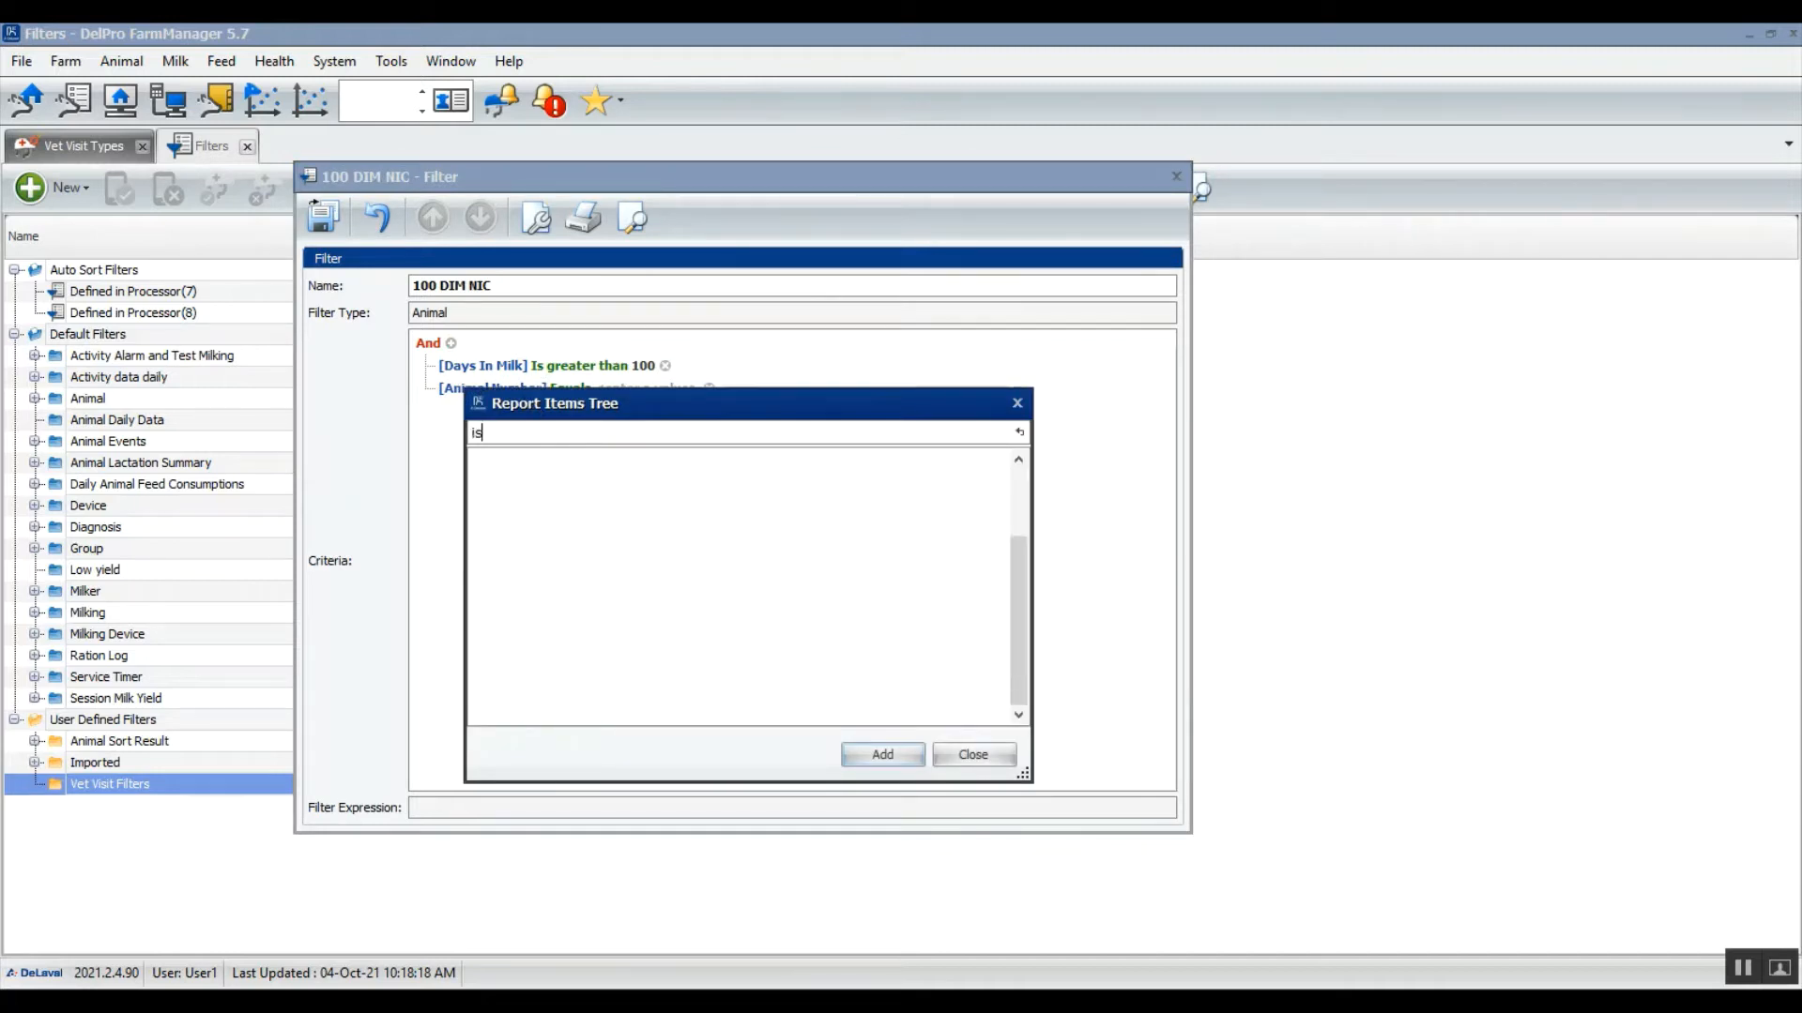
type("pregn")
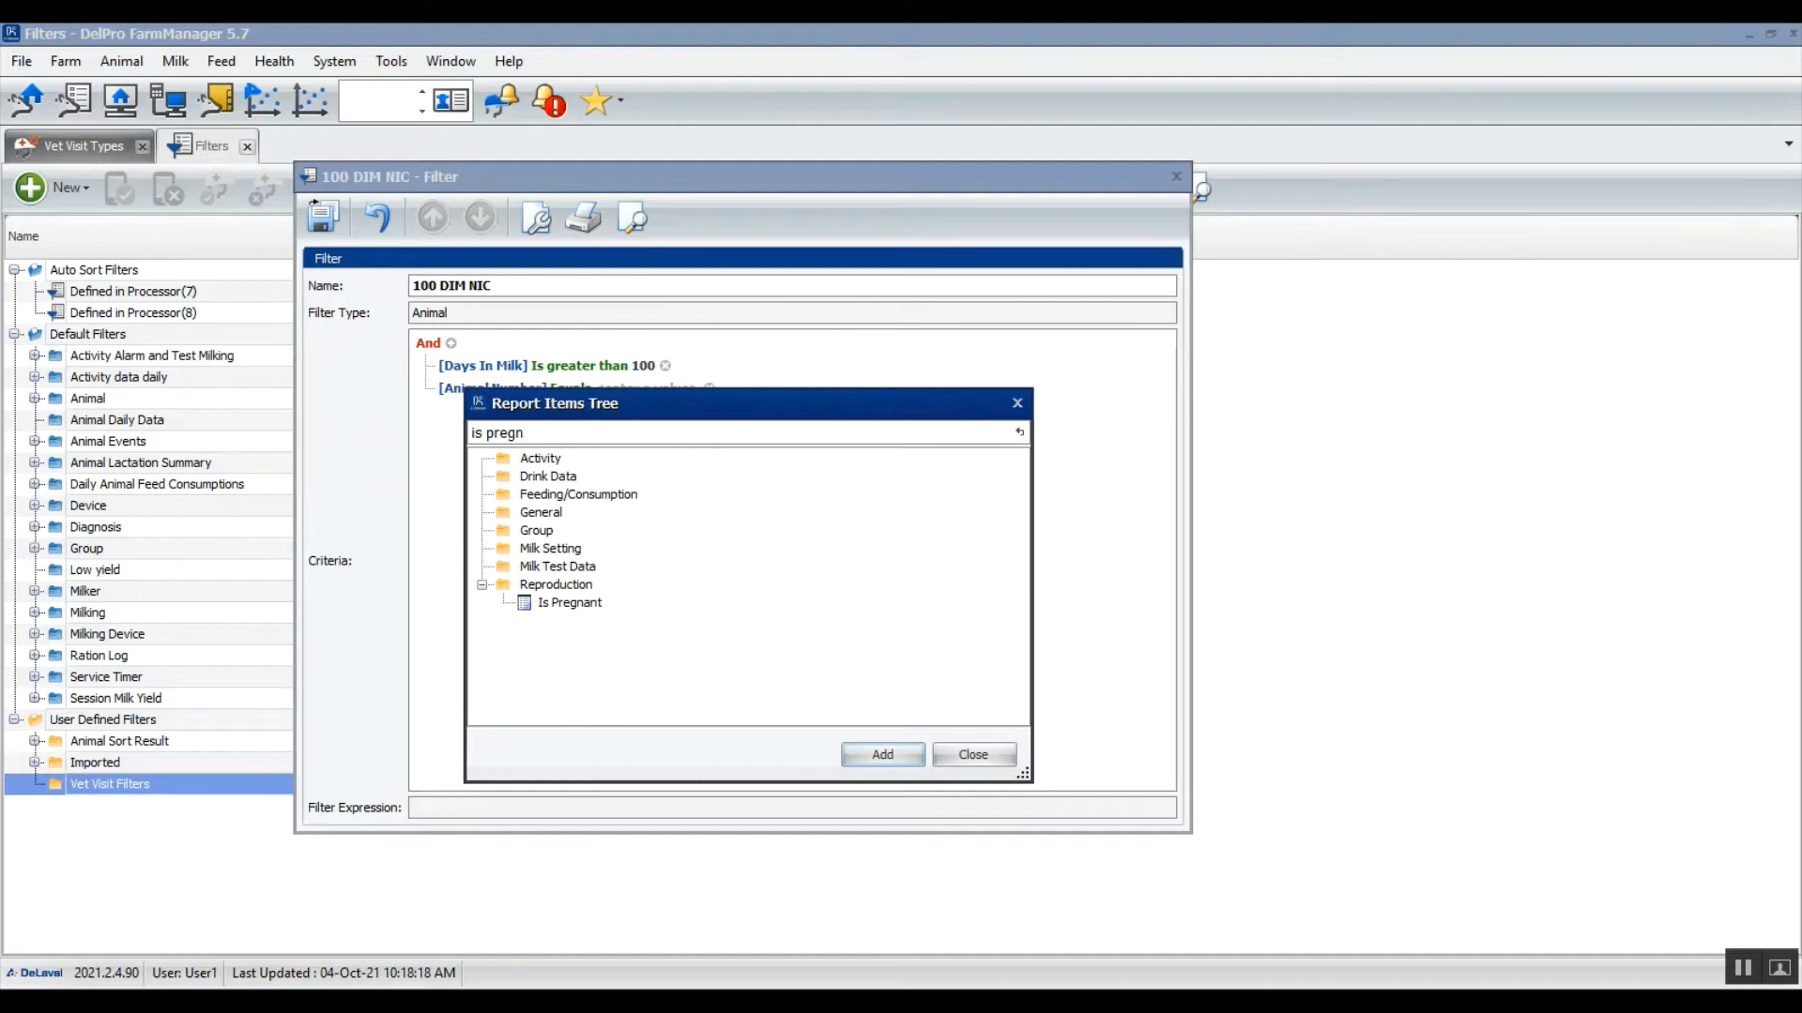
left_click(575, 603)
left_click(880, 755)
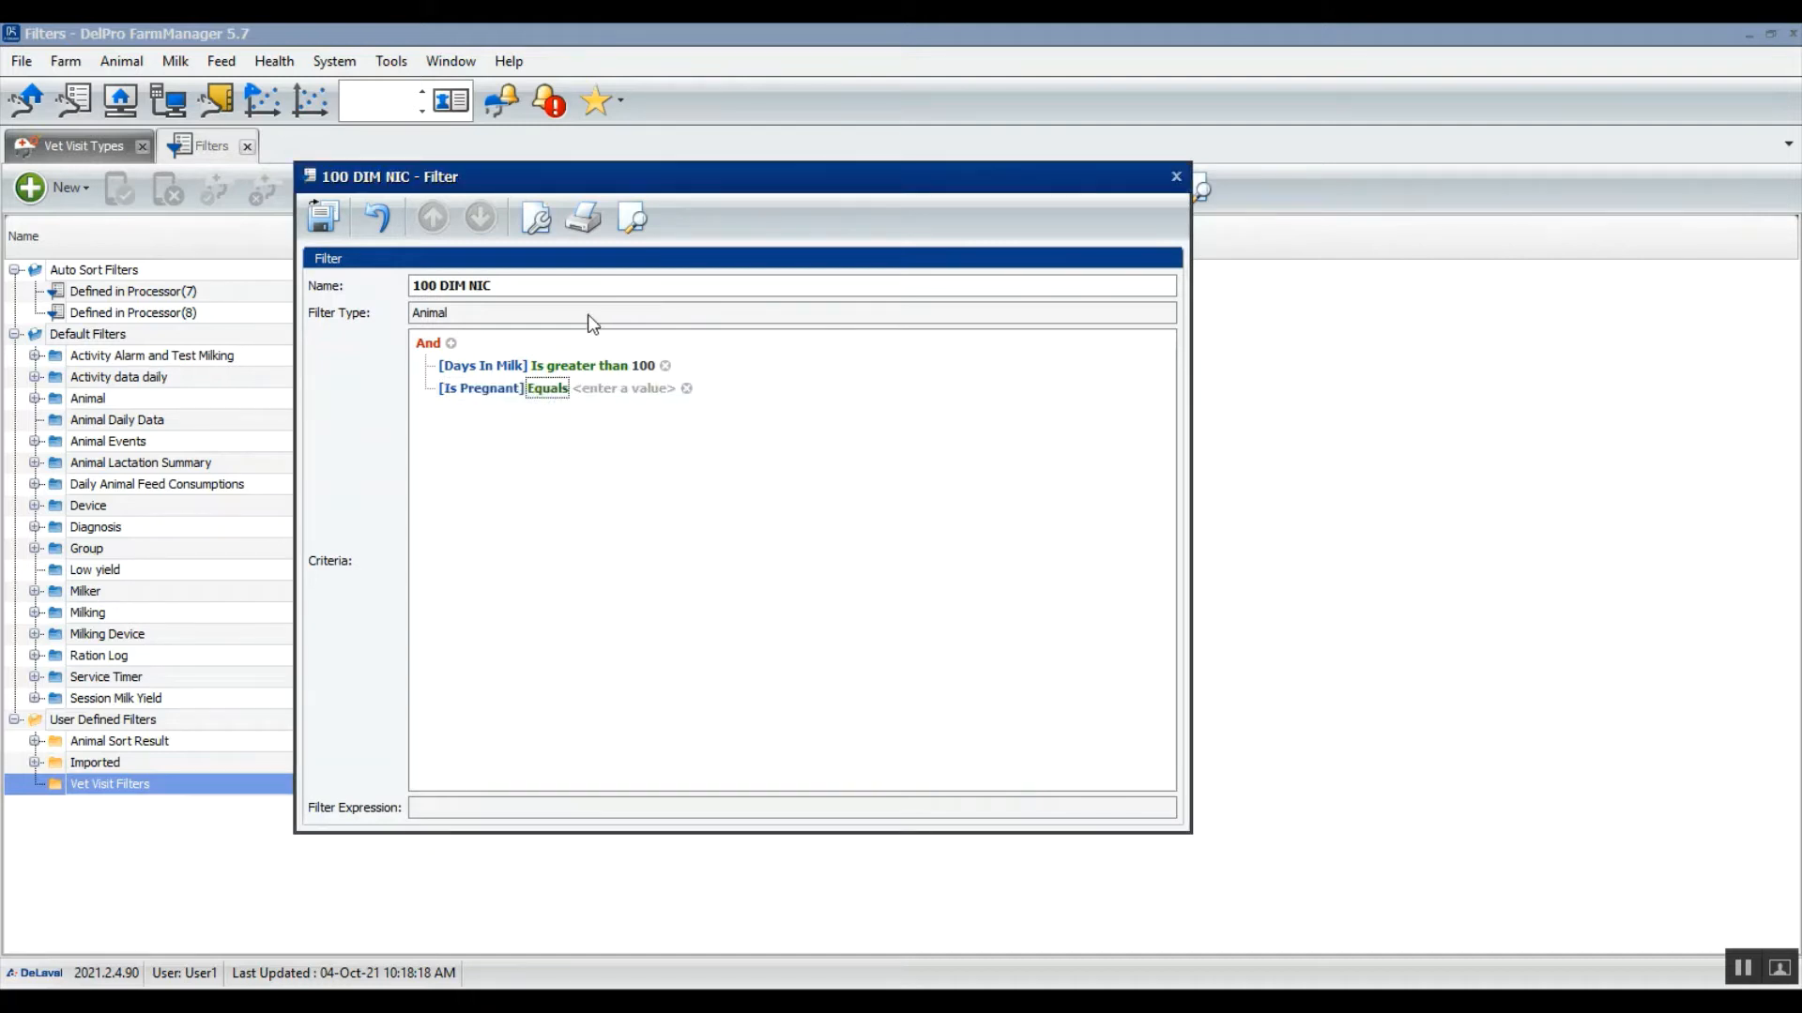
left_click(619, 394)
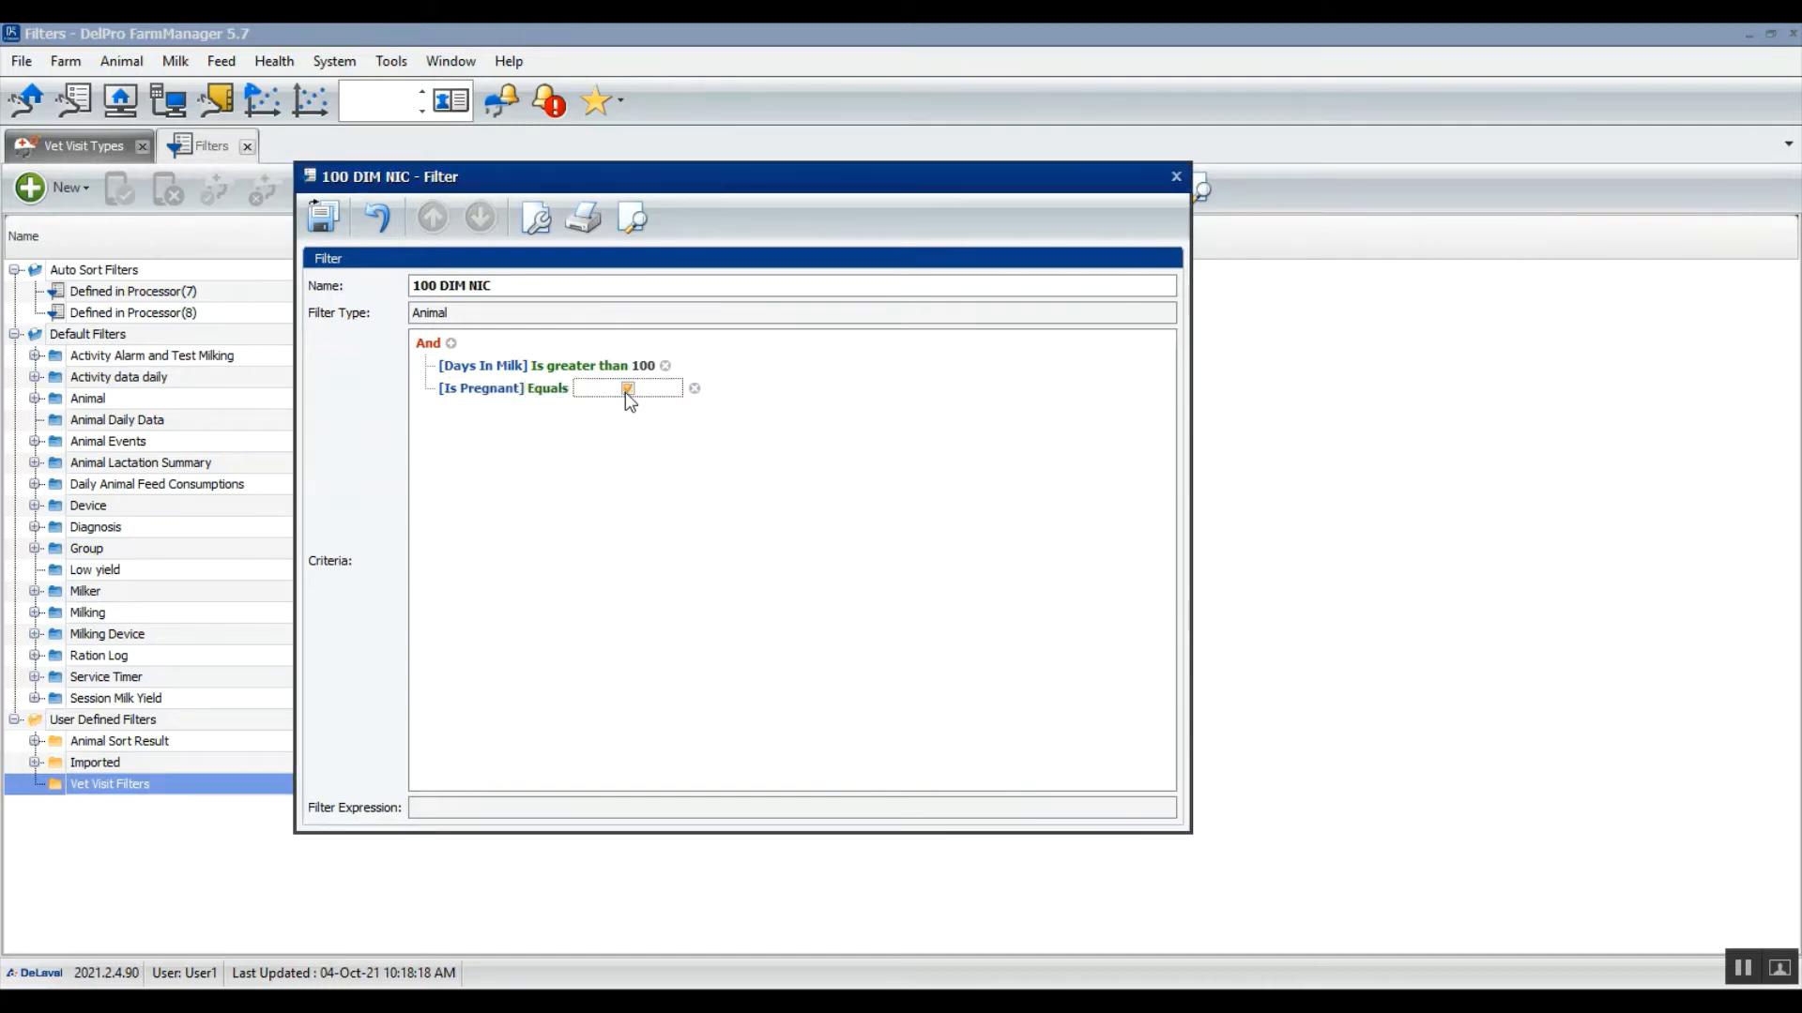
Step: Add a third criterion to the filter requiring To Be Culled to equal False
left_click(451, 344)
left_click(492, 412)
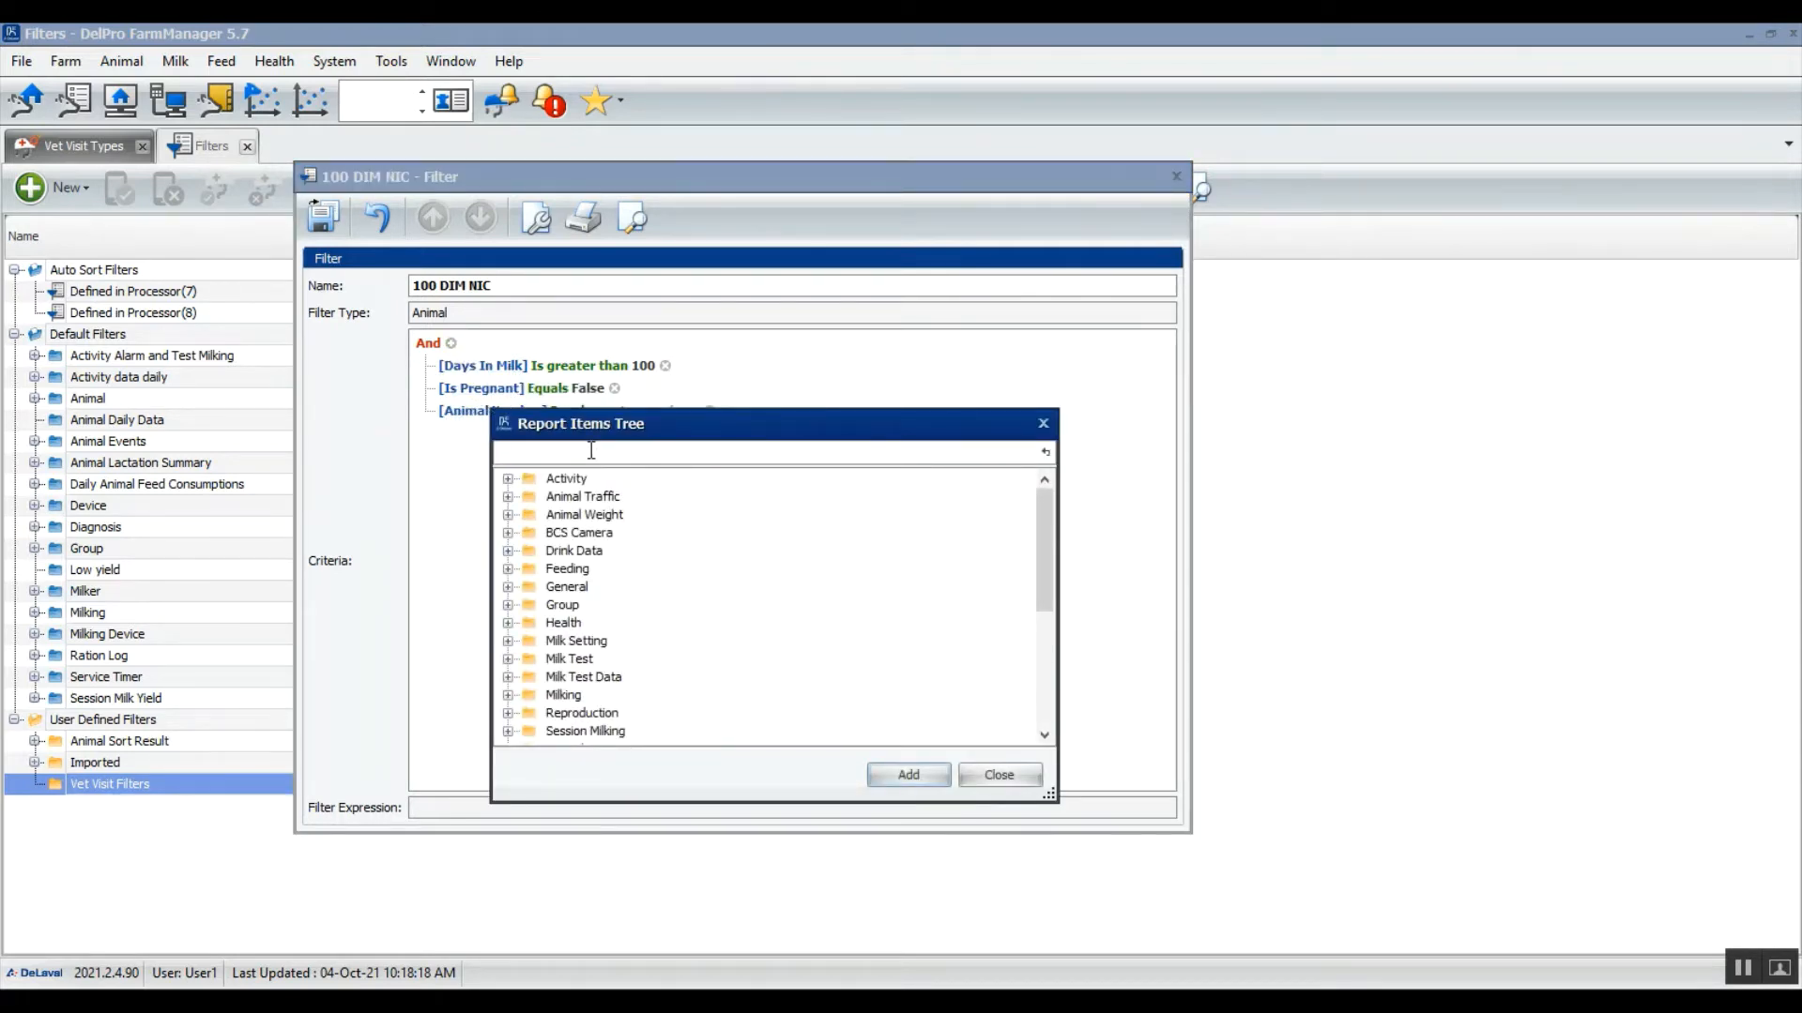
type("To be culled")
left_click(587, 548)
left_click(928, 774)
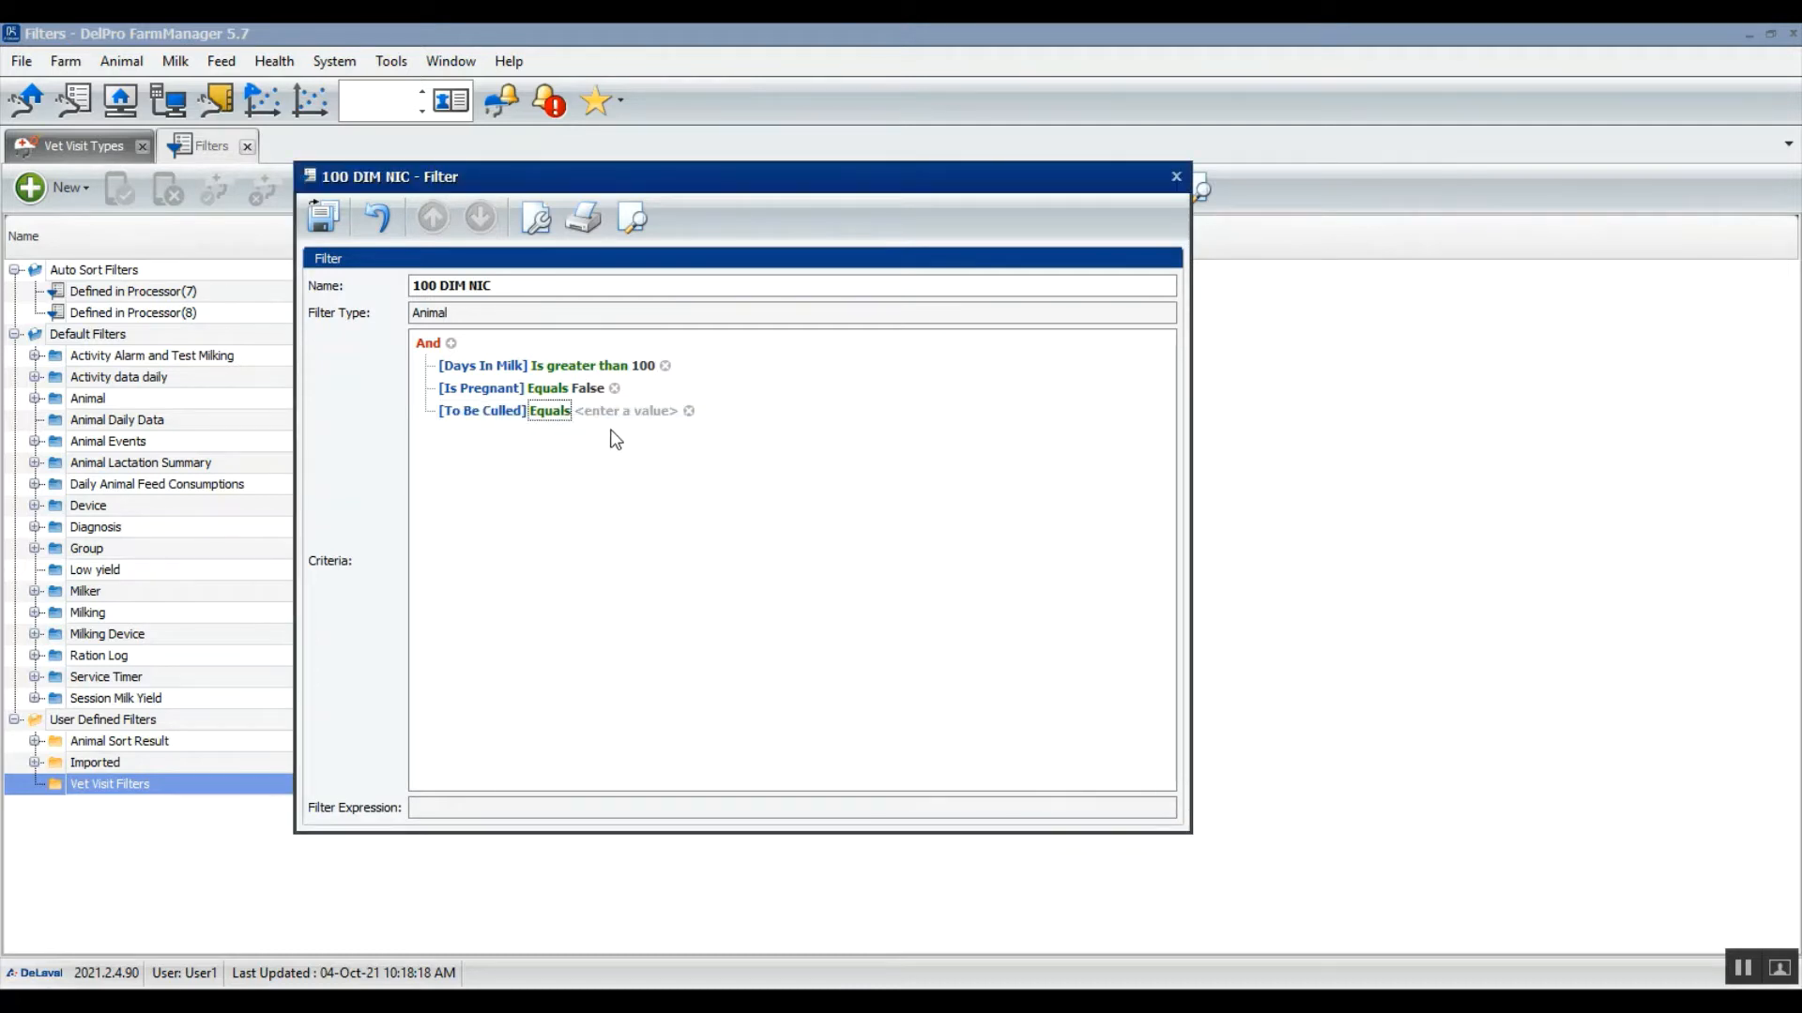
left_click(611, 417)
left_click(737, 637)
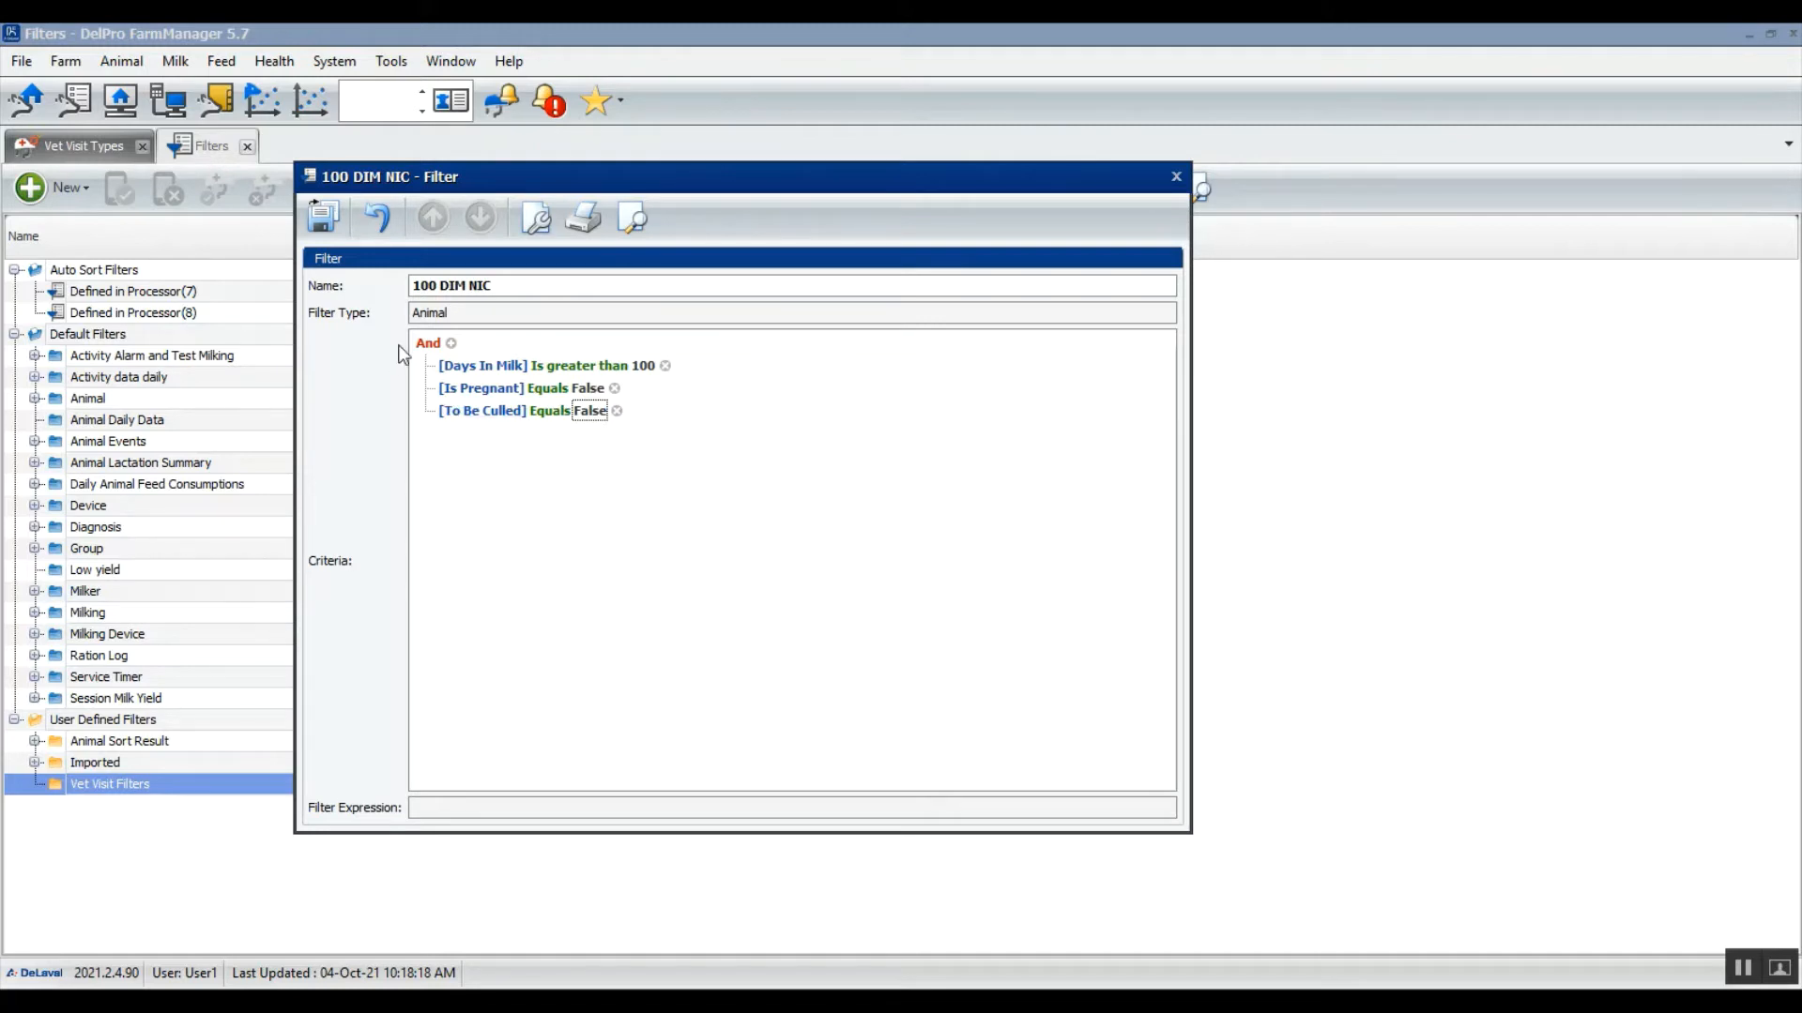
Step: Add a fourth criterion to the 100 DIM NIC filter requiring Days Since Last Insemination to be blank, and save the filter
left_click(452, 344)
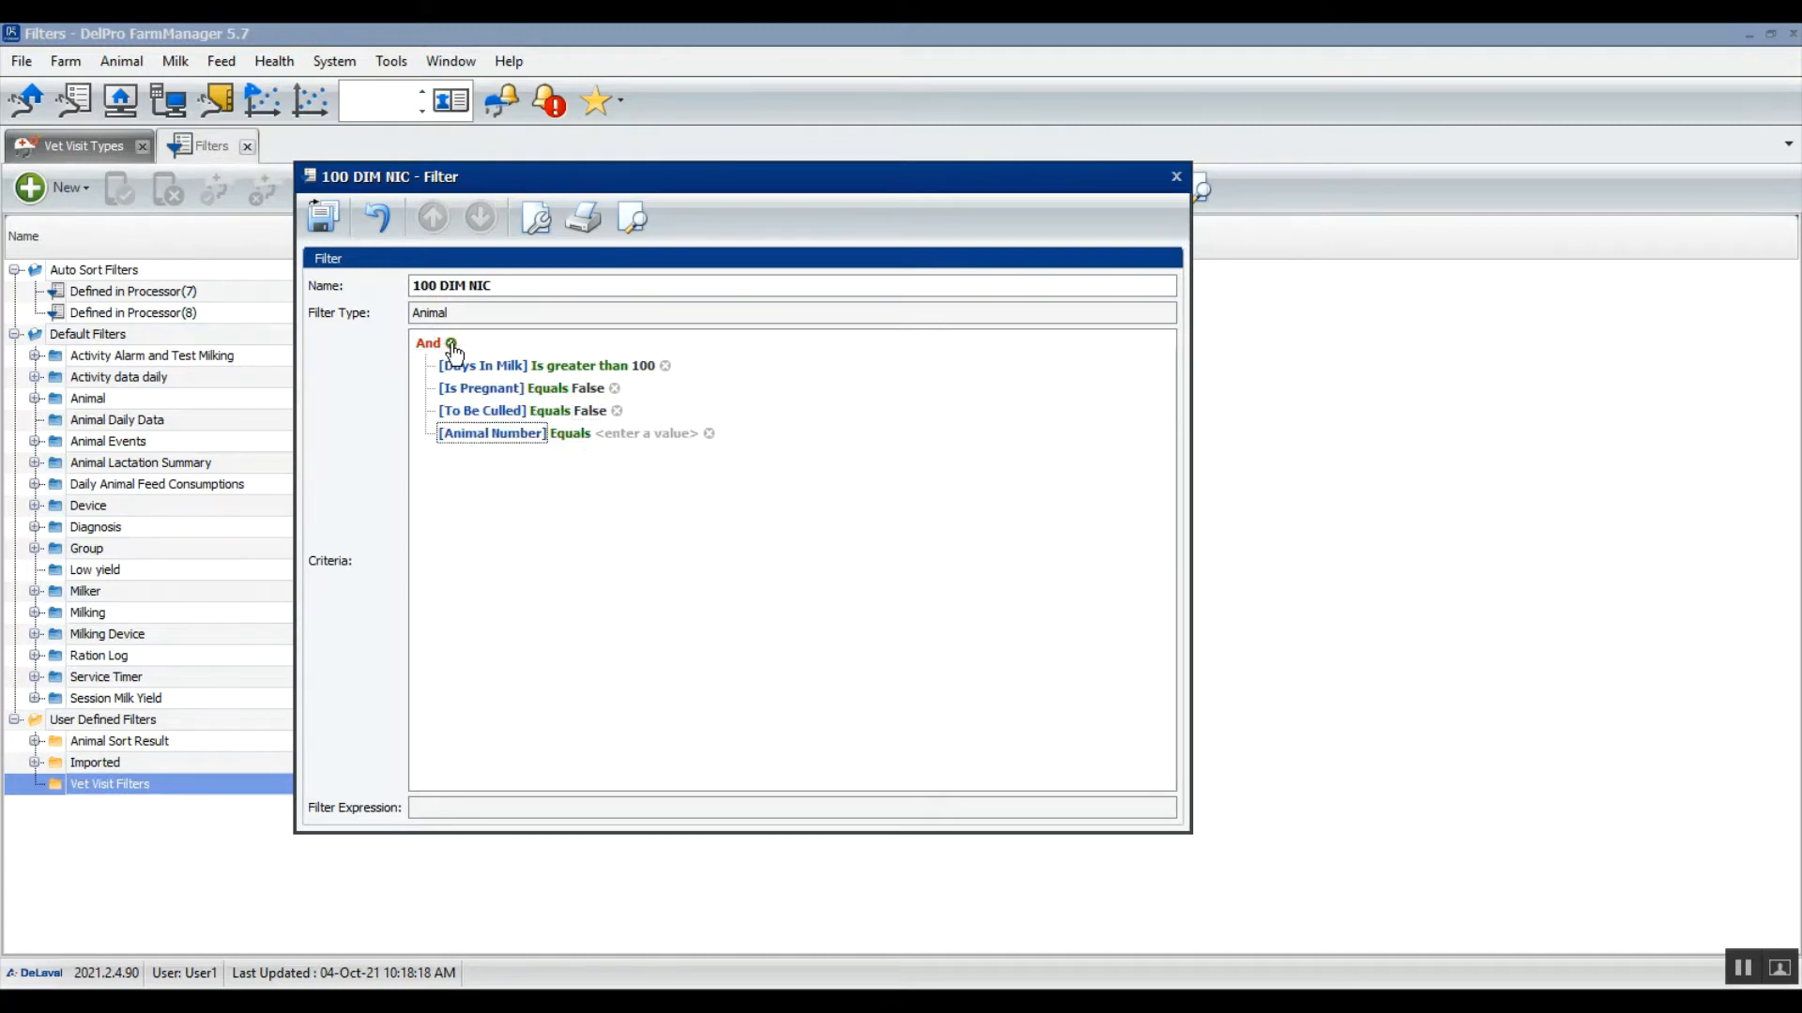
left_click(501, 434)
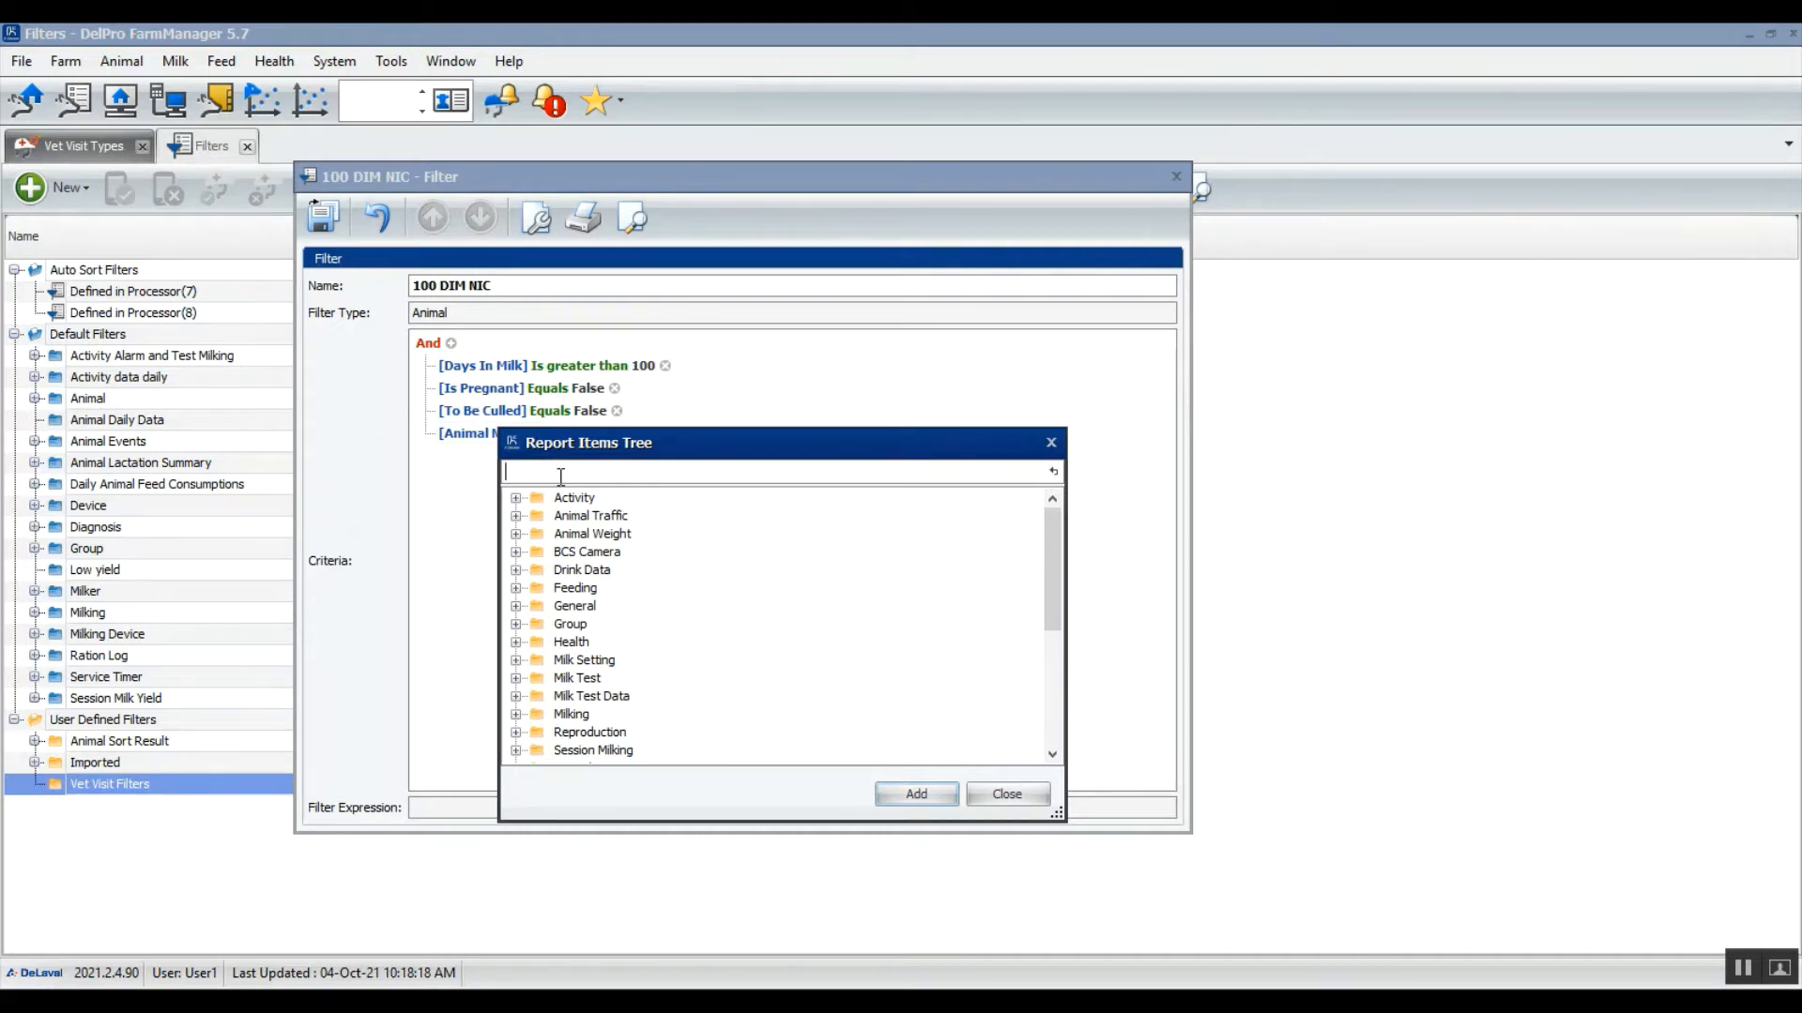
type("days si")
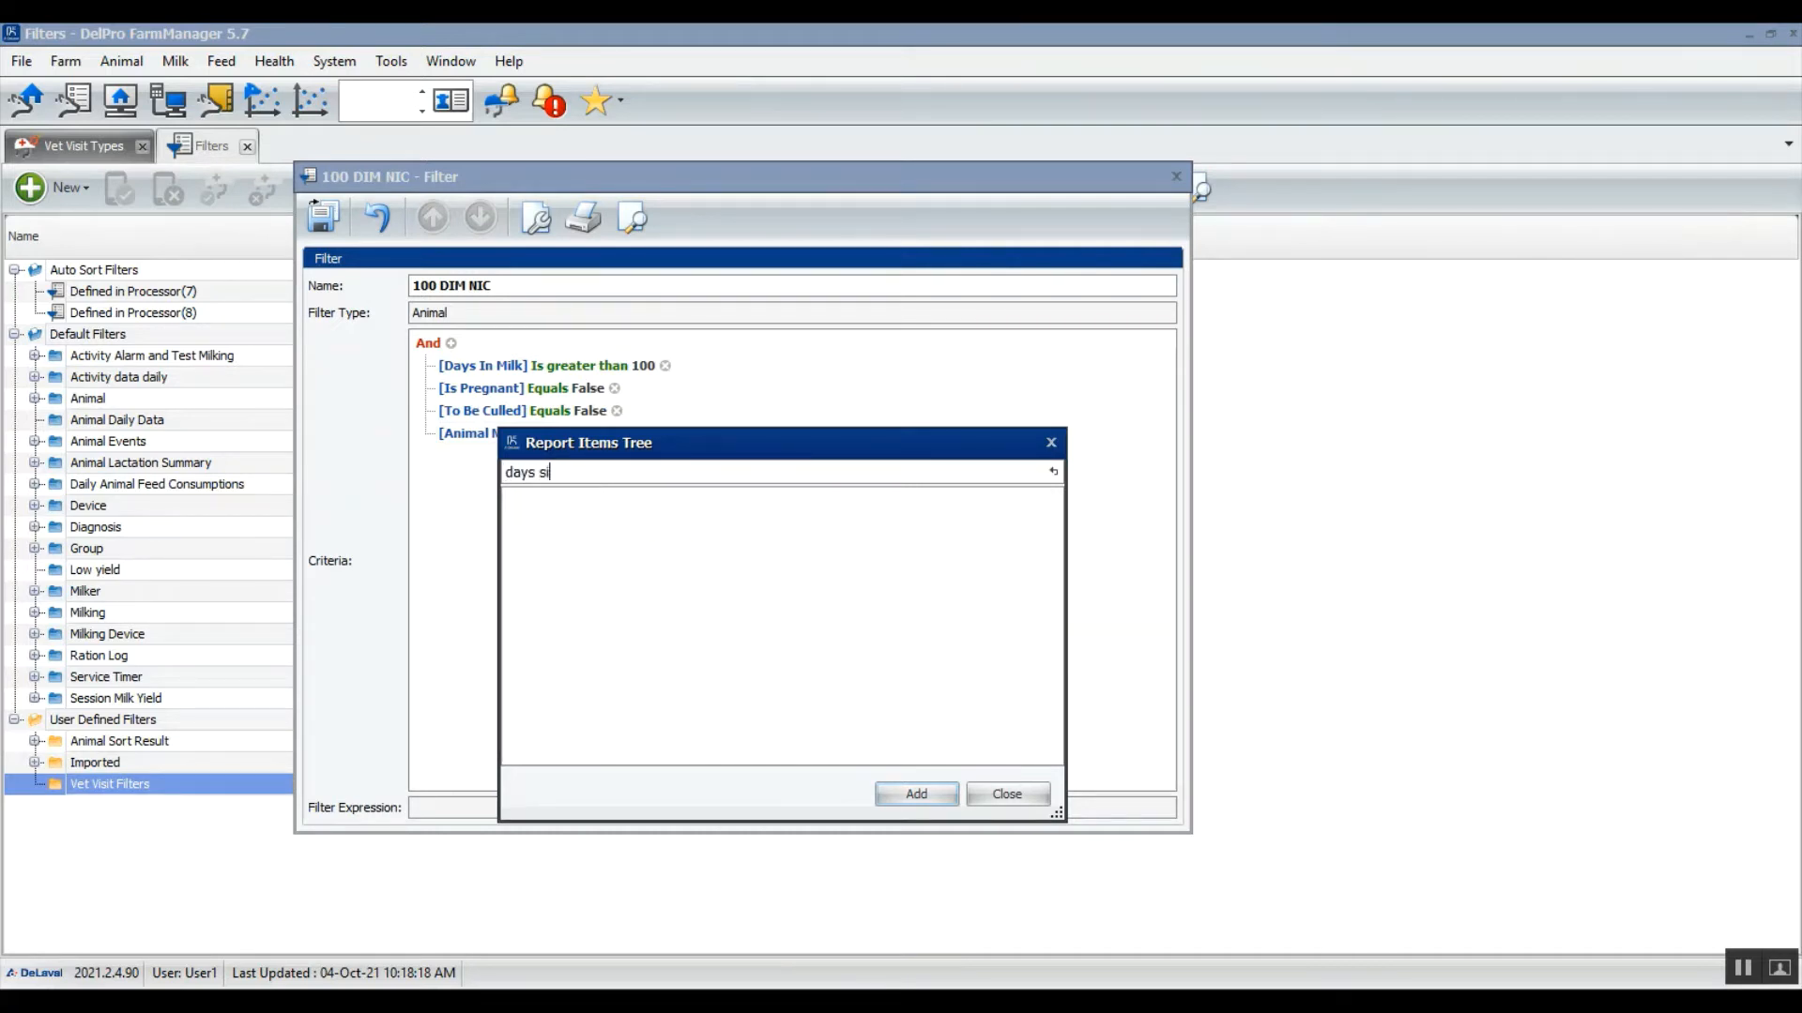
type("nce last ")
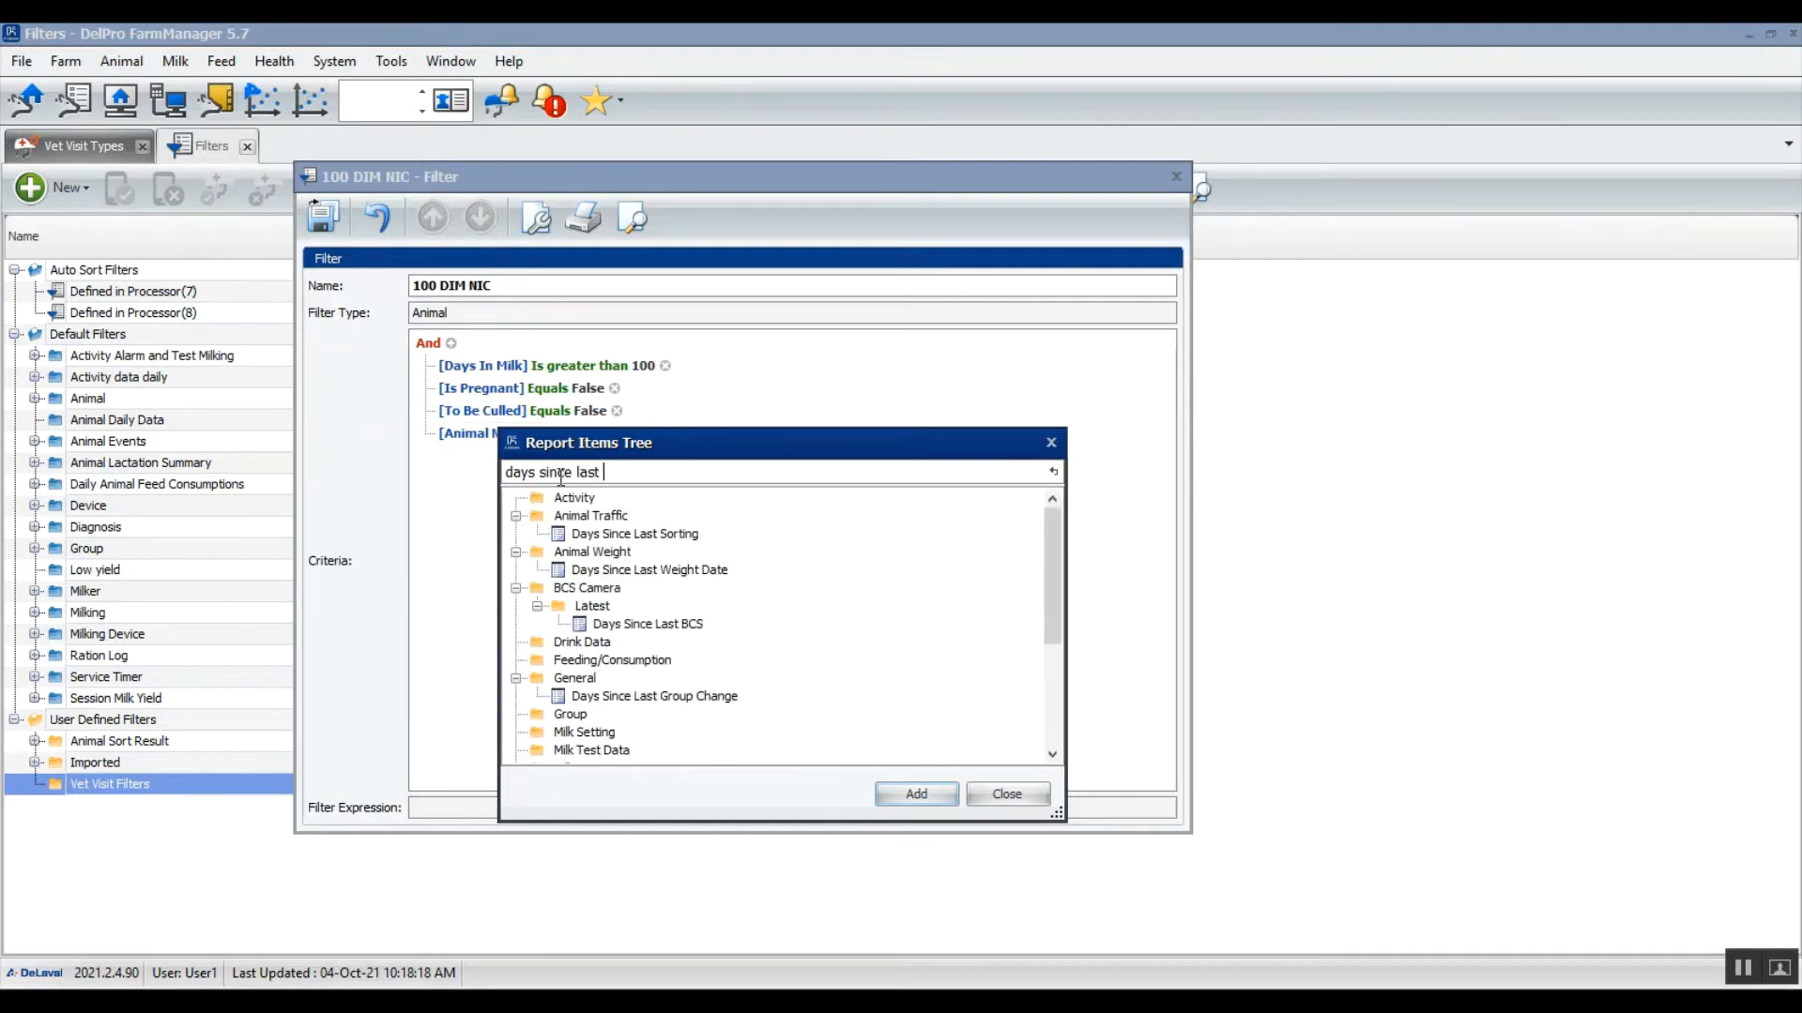
type("ins")
left_click(611, 634)
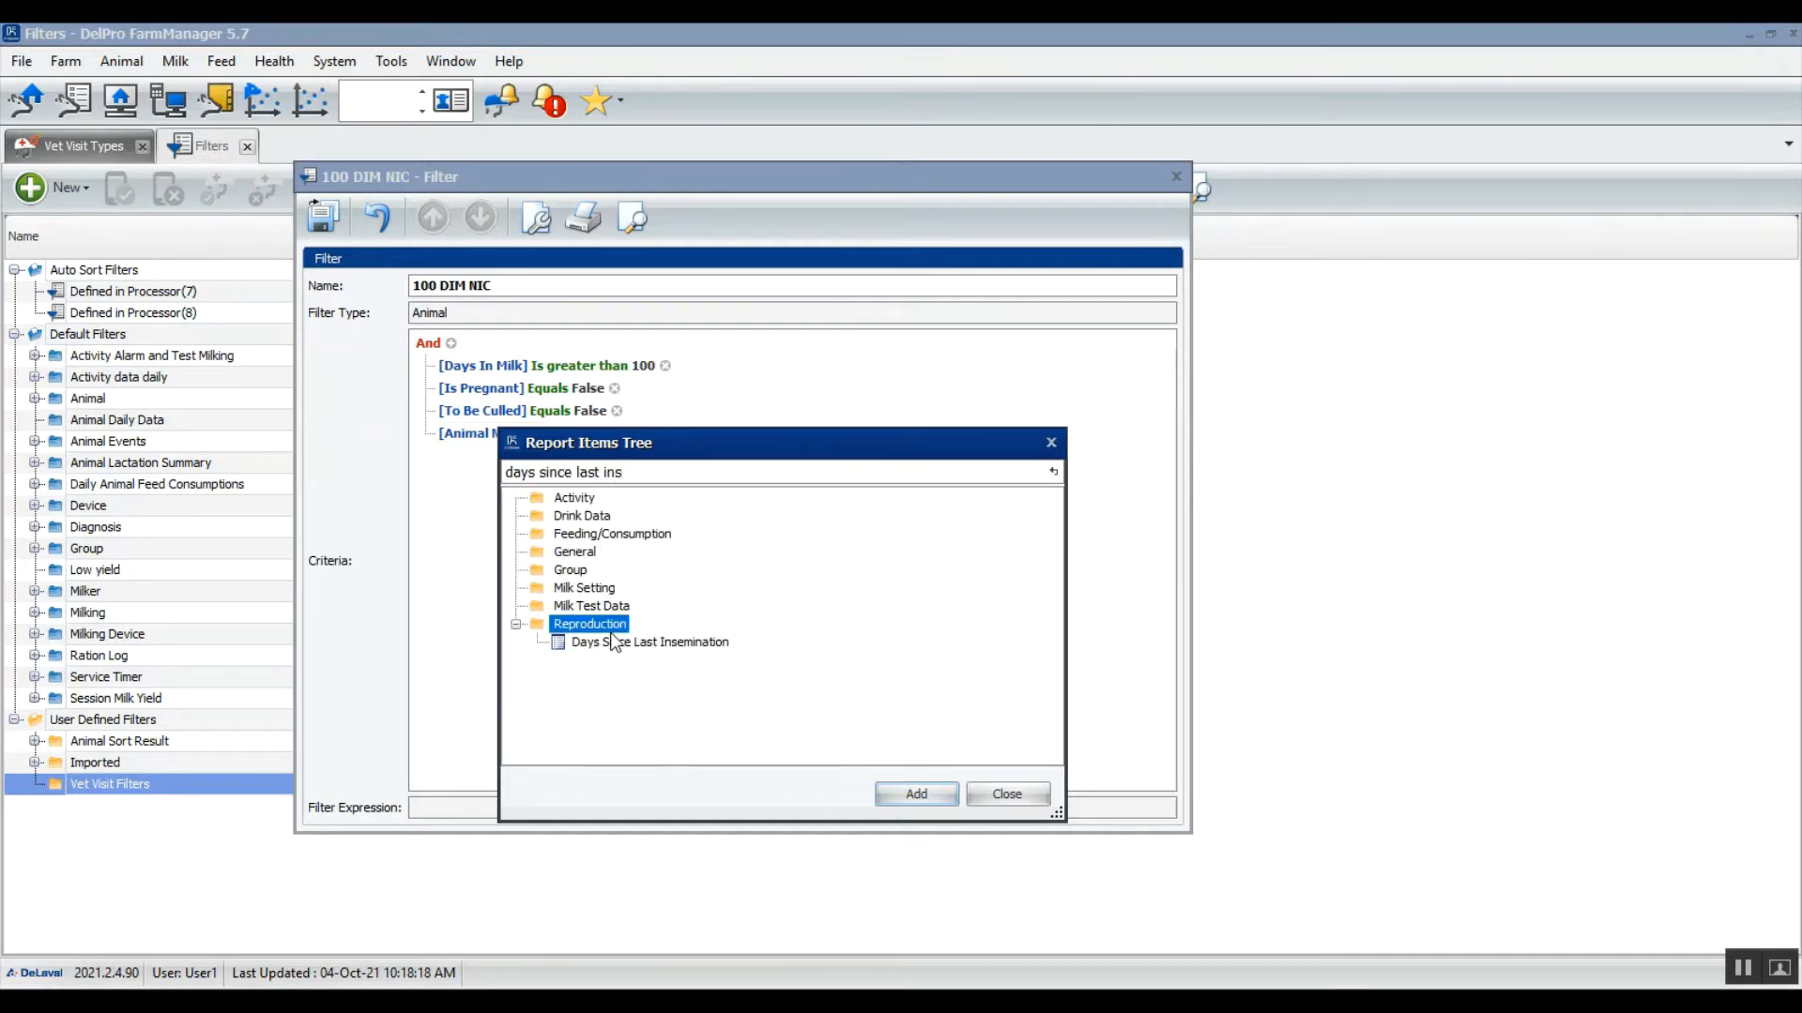
left_click(635, 647)
left_click(916, 794)
left_click(743, 433)
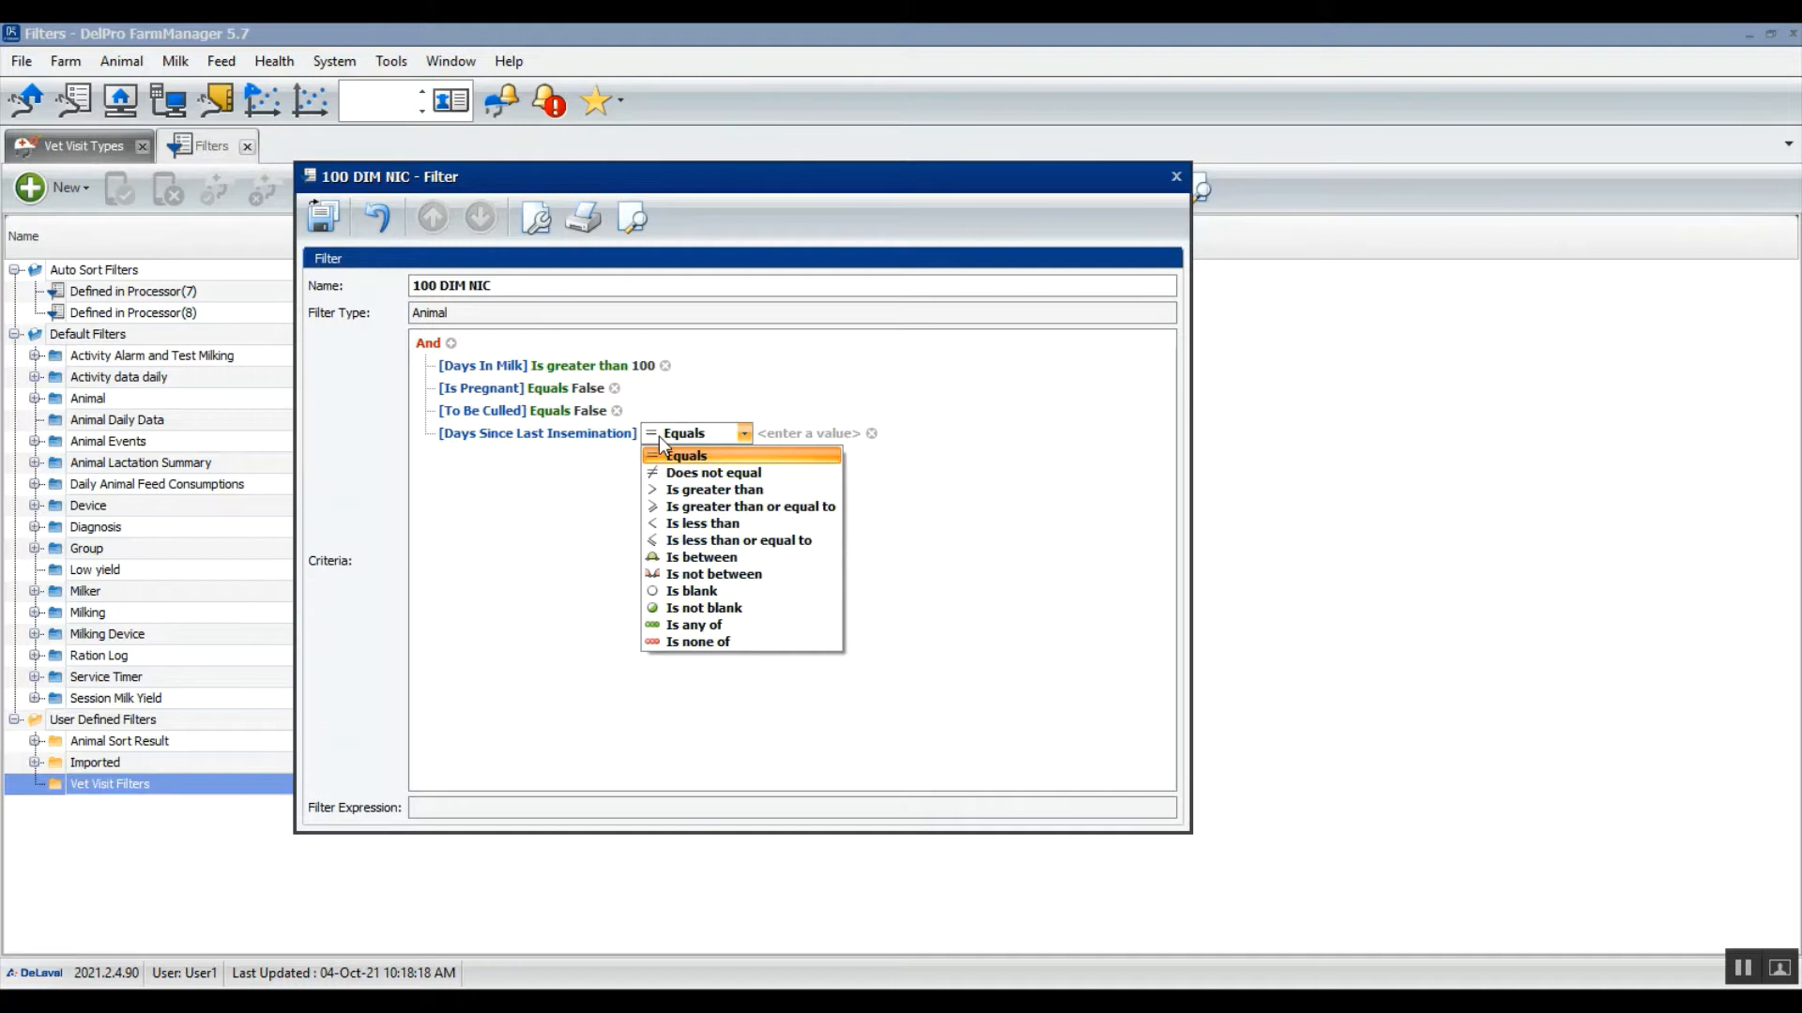
left_click(688, 591)
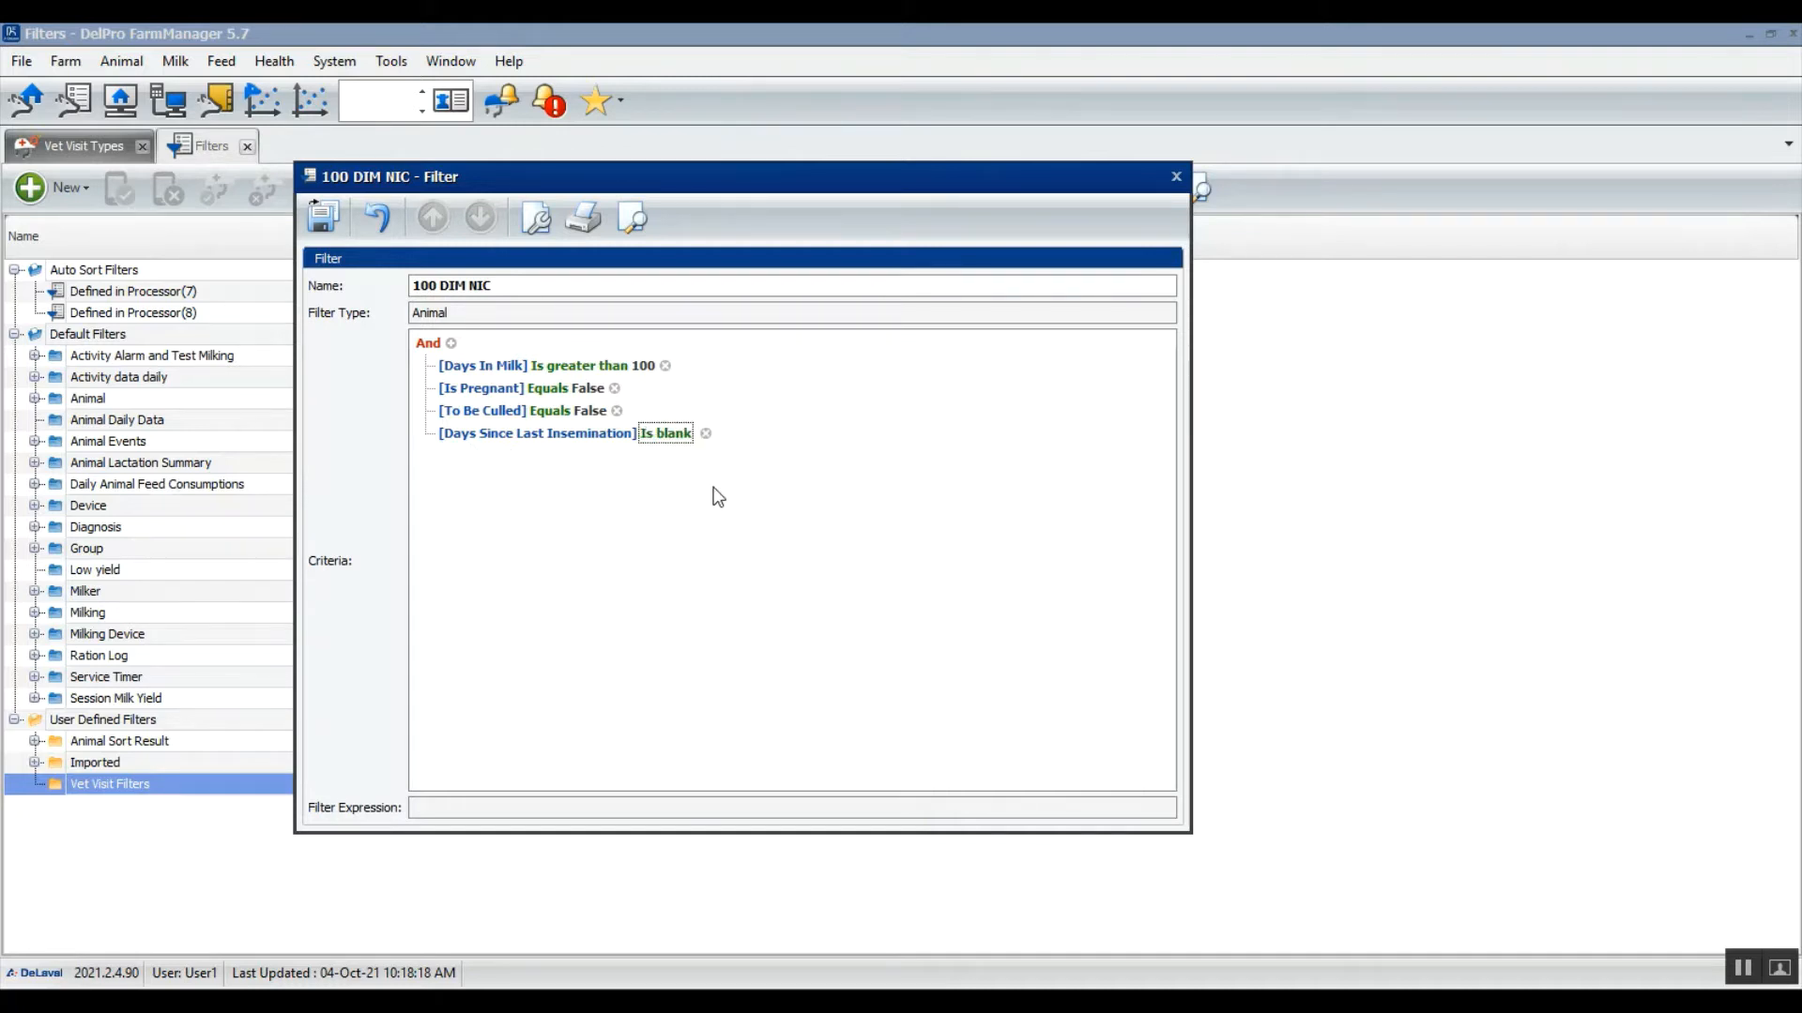
left_click(324, 211)
left_click(323, 214)
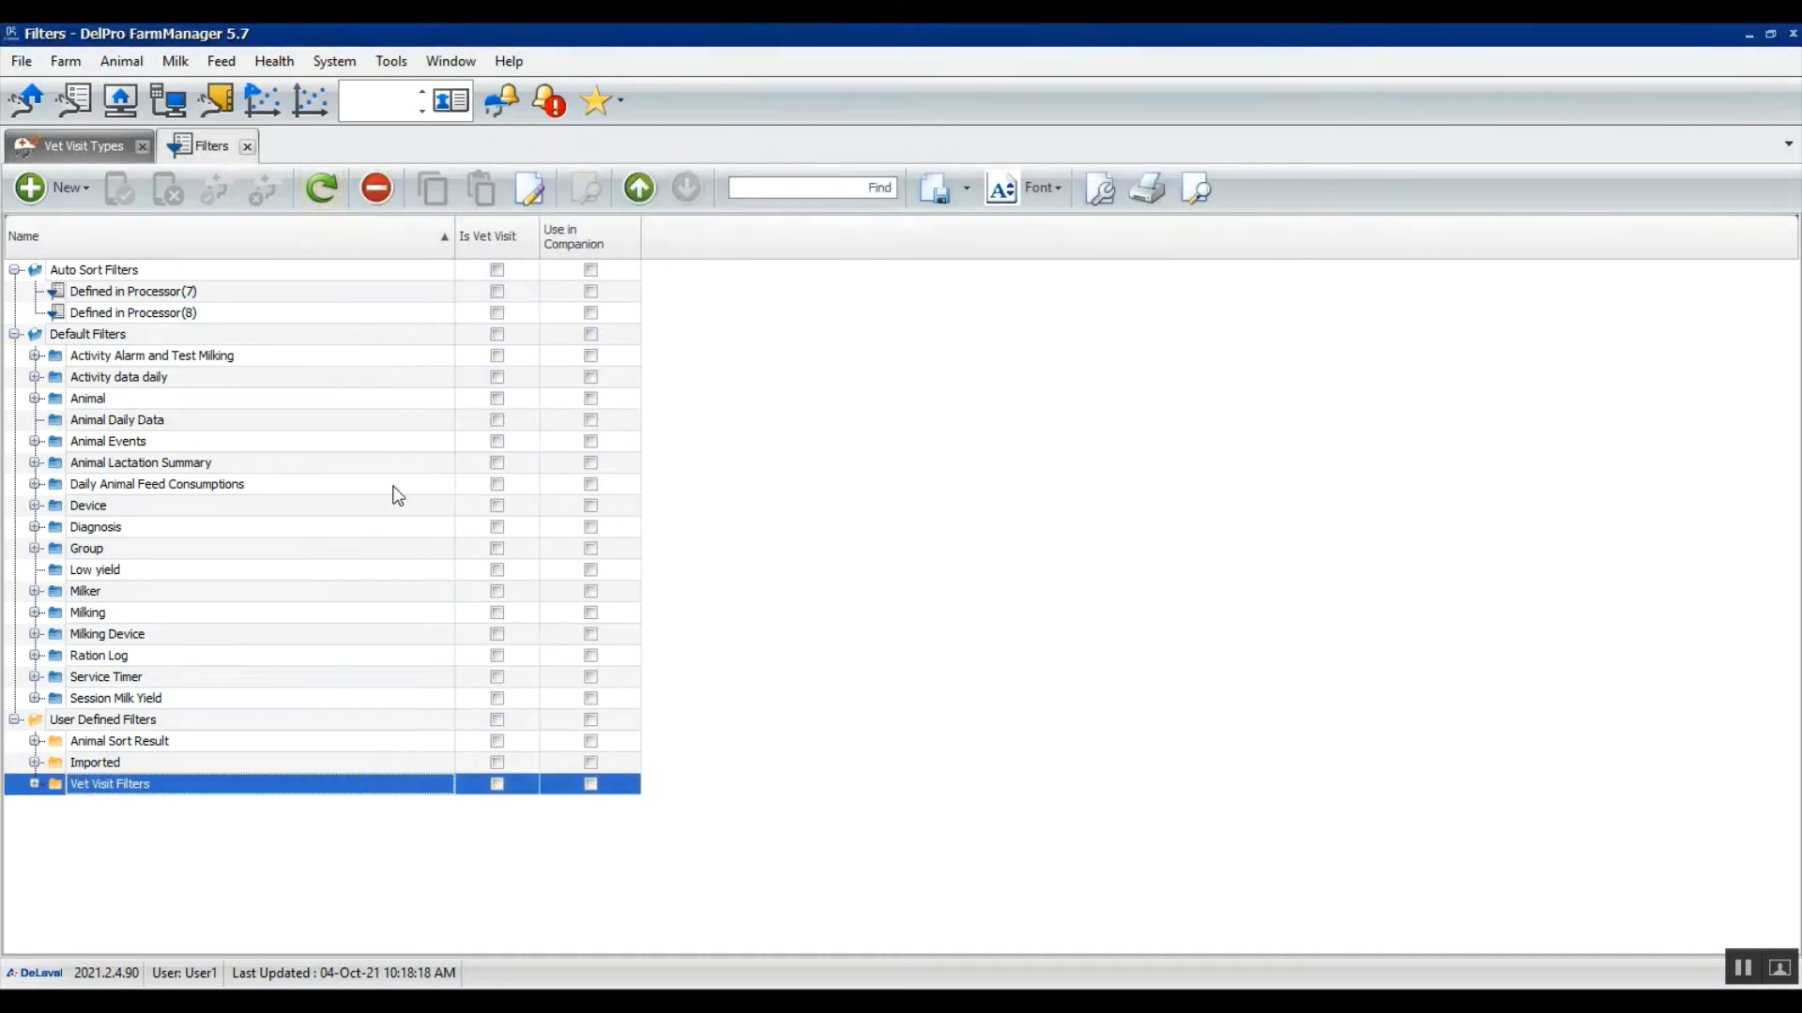
Step: Enable the 100 DIM NIC filter in the Vet Visit Filters group for use in vet visits
left_click(36, 784)
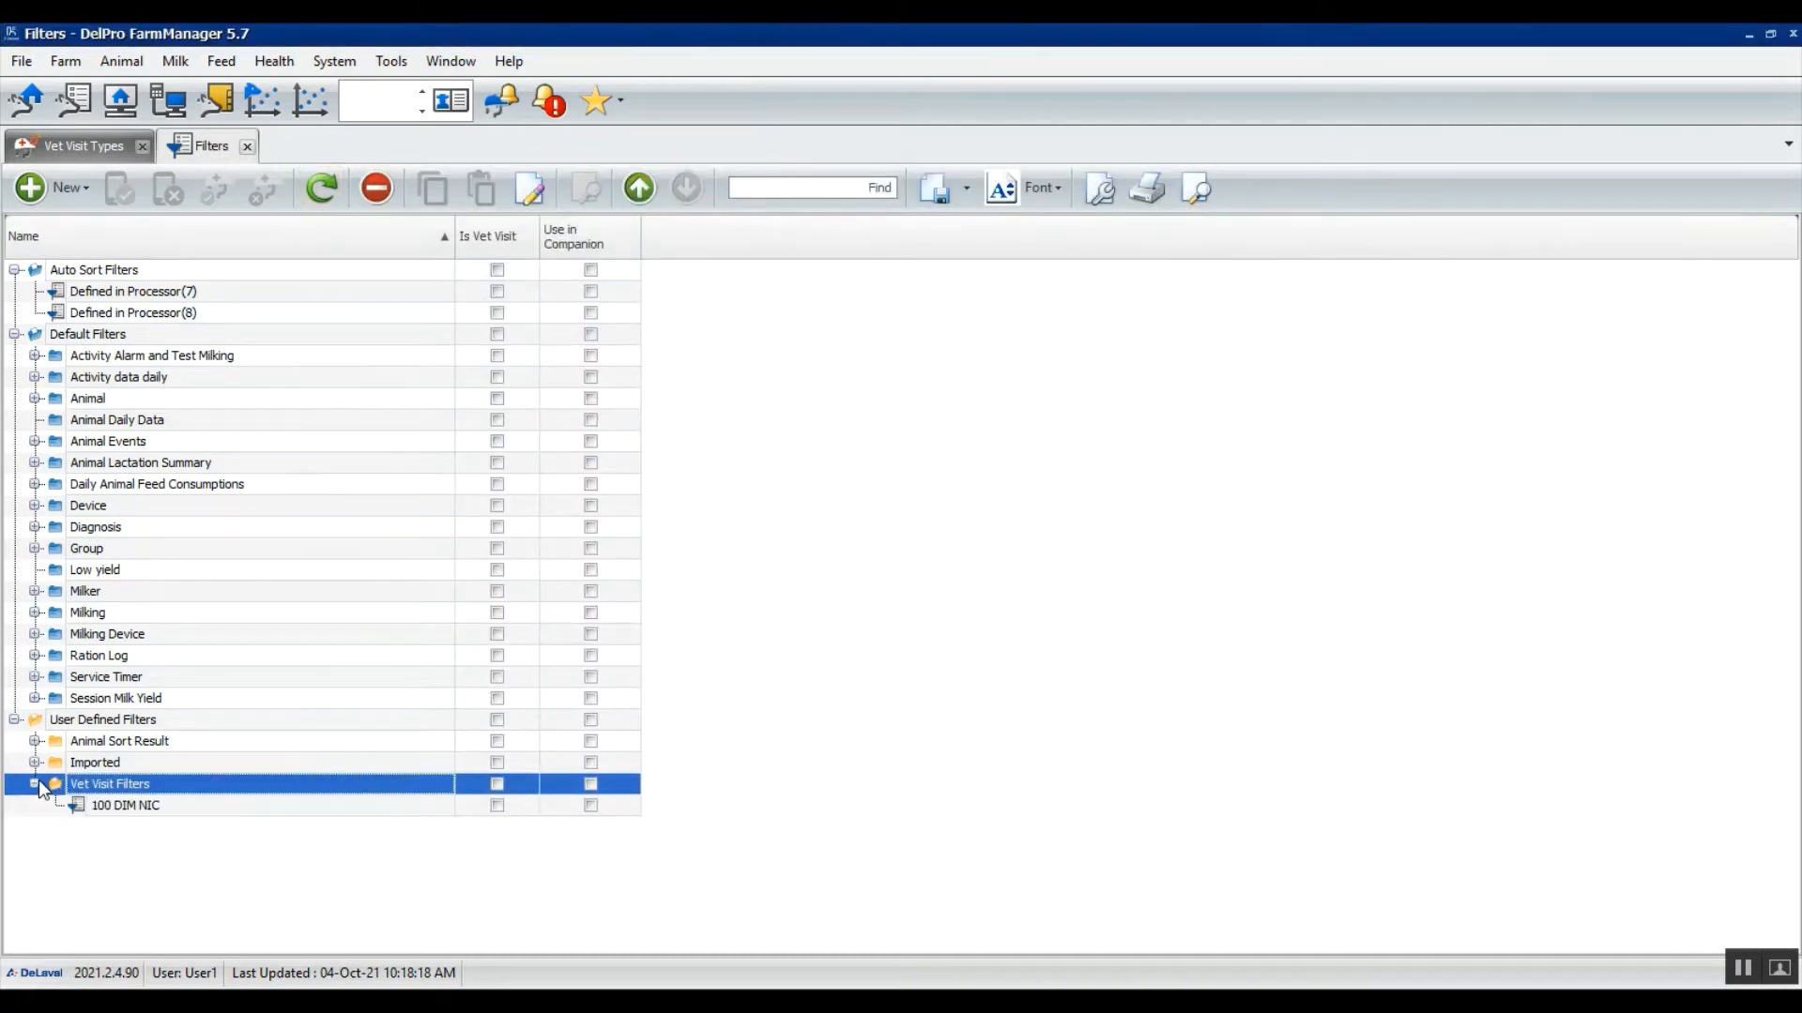
left_click(160, 803)
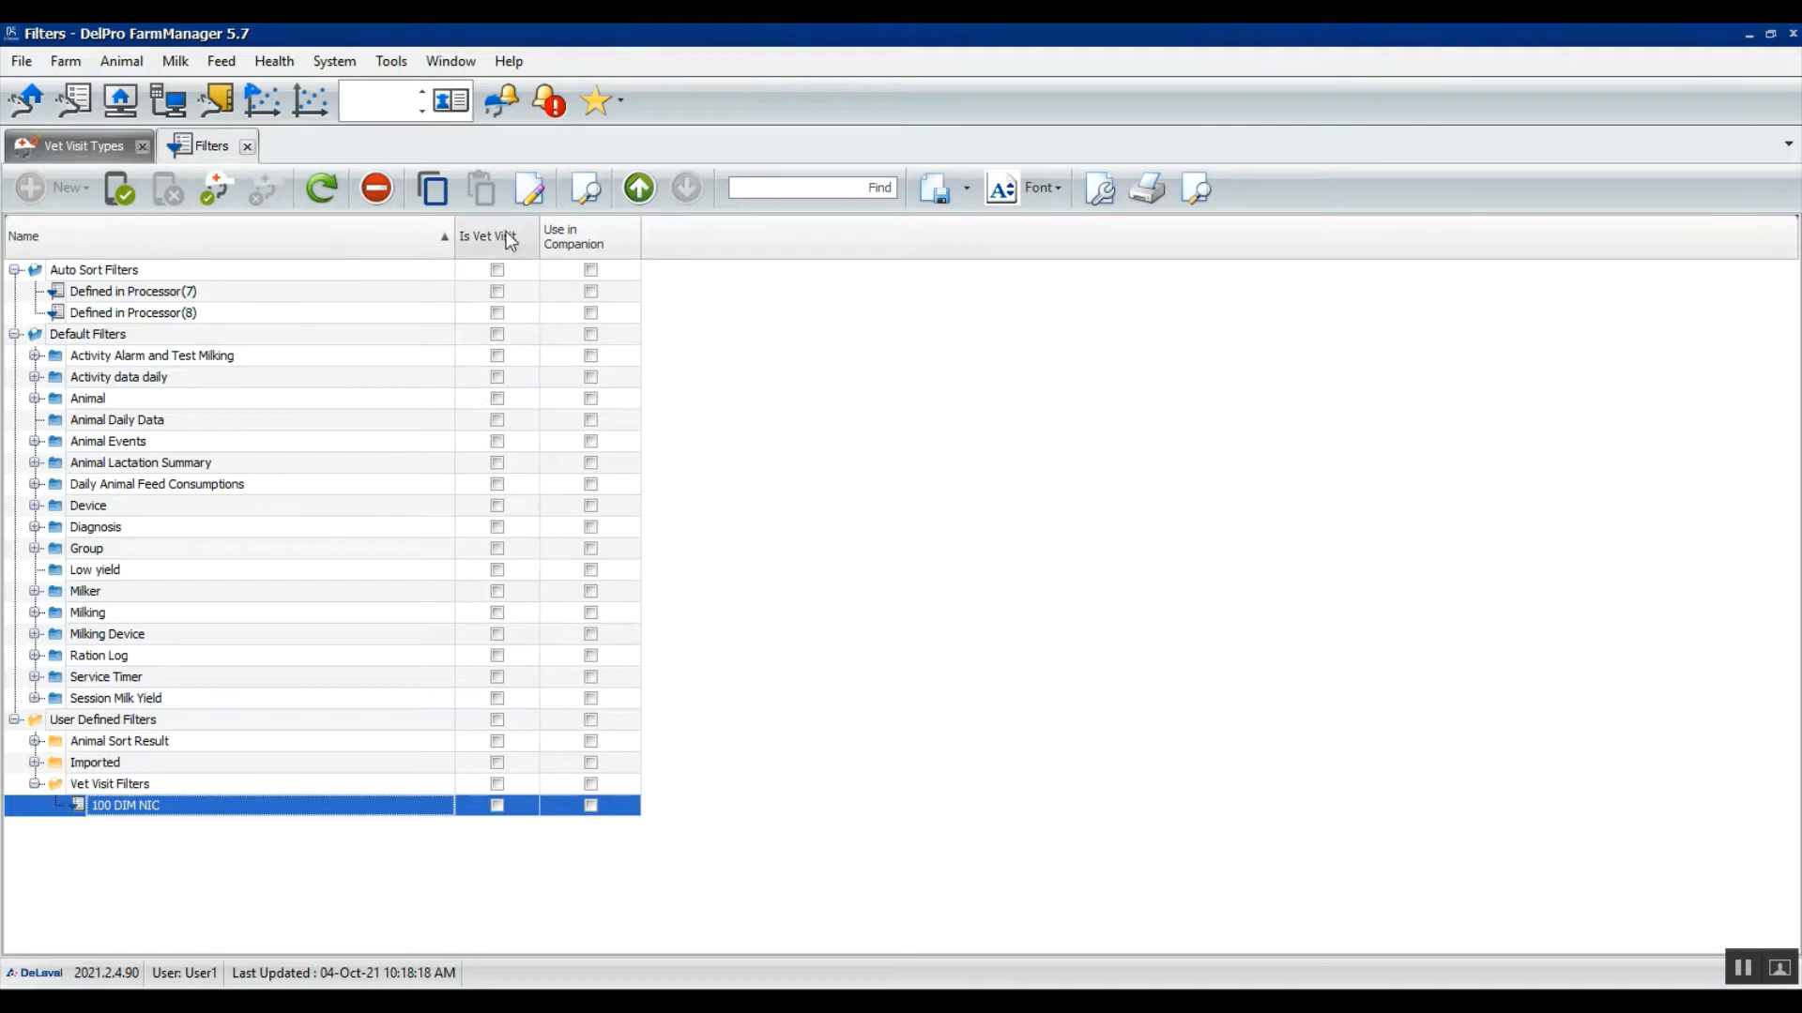
right_click(436, 805)
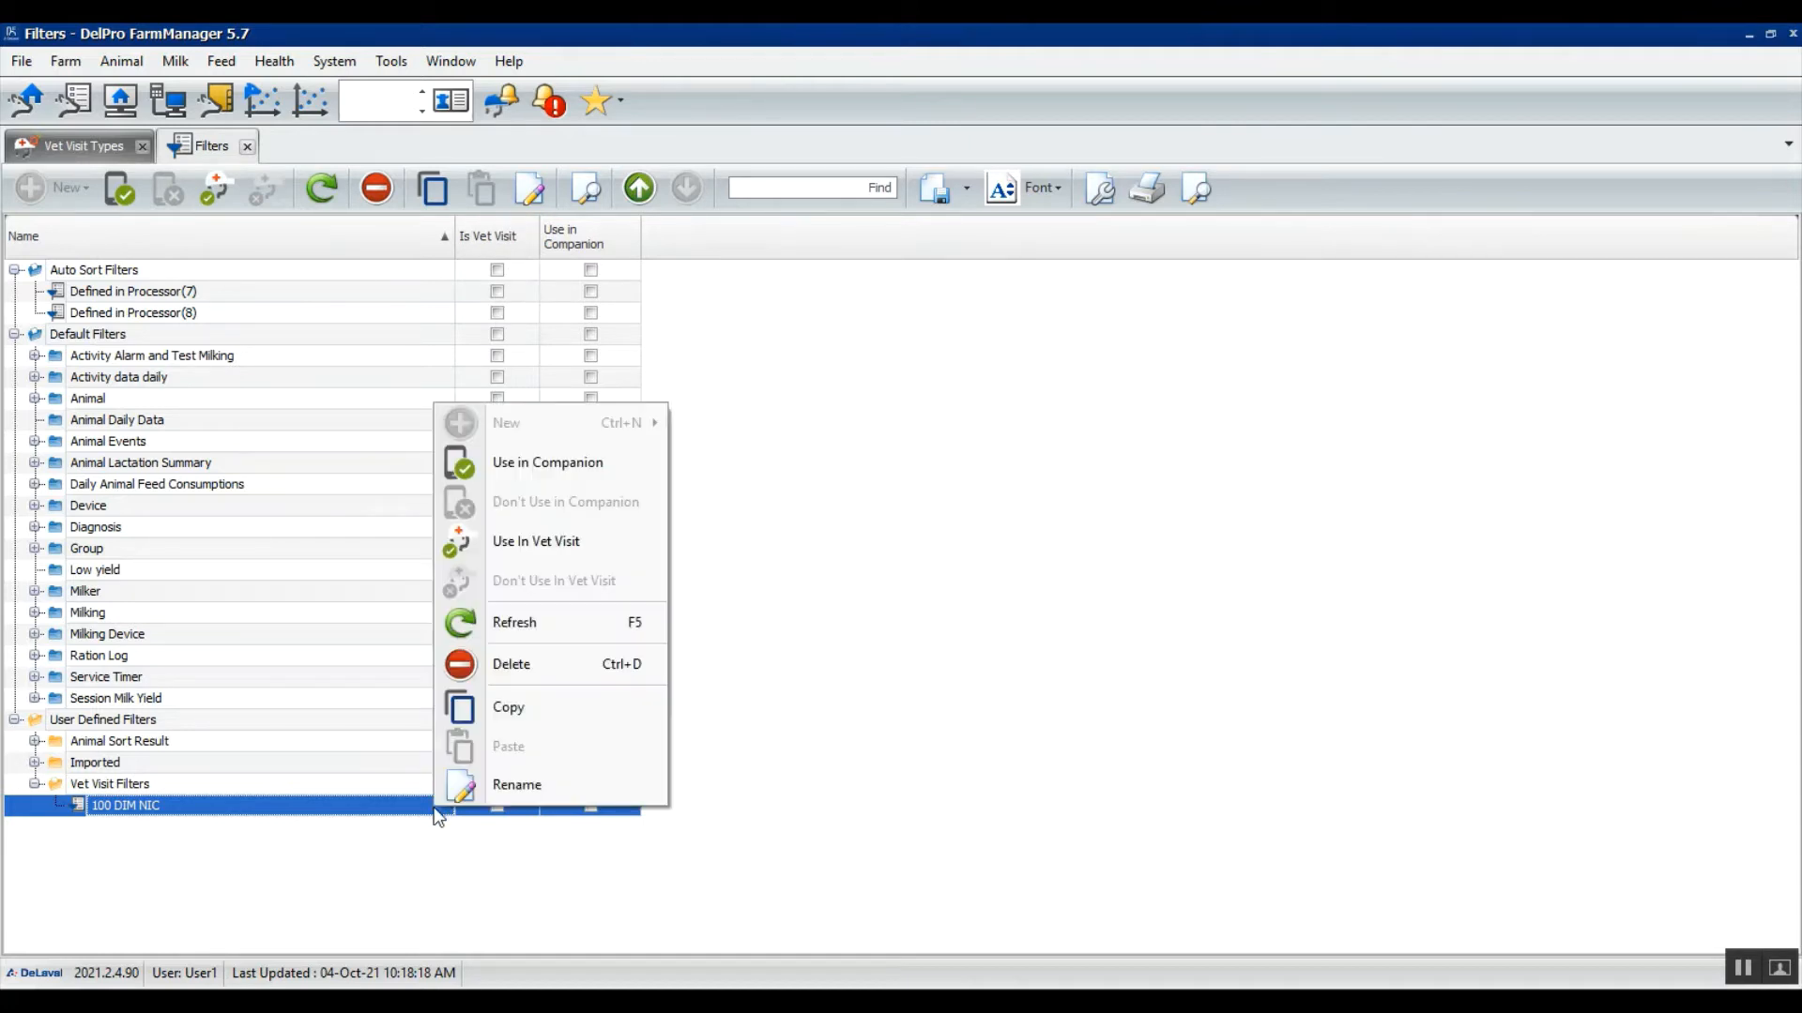
left_click(528, 543)
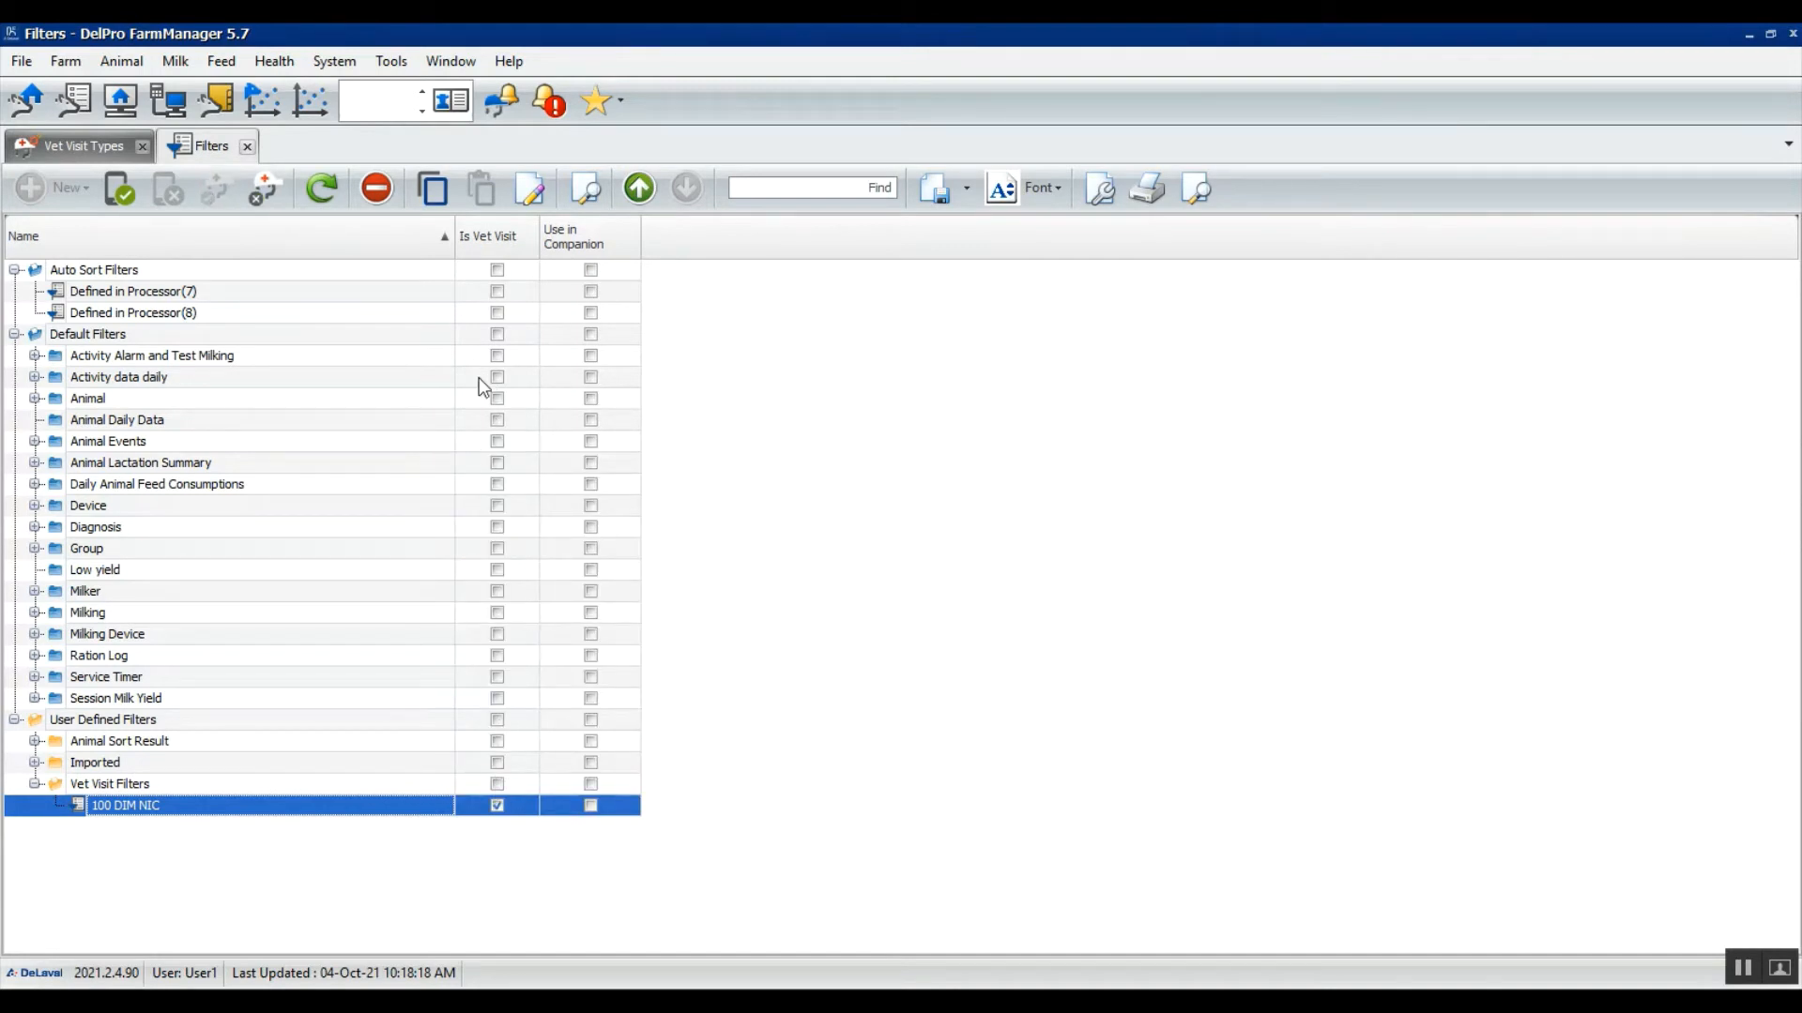
Step: Add the 100 DIM NIC filter to the Herd Run vet visit type
left_click(99, 147)
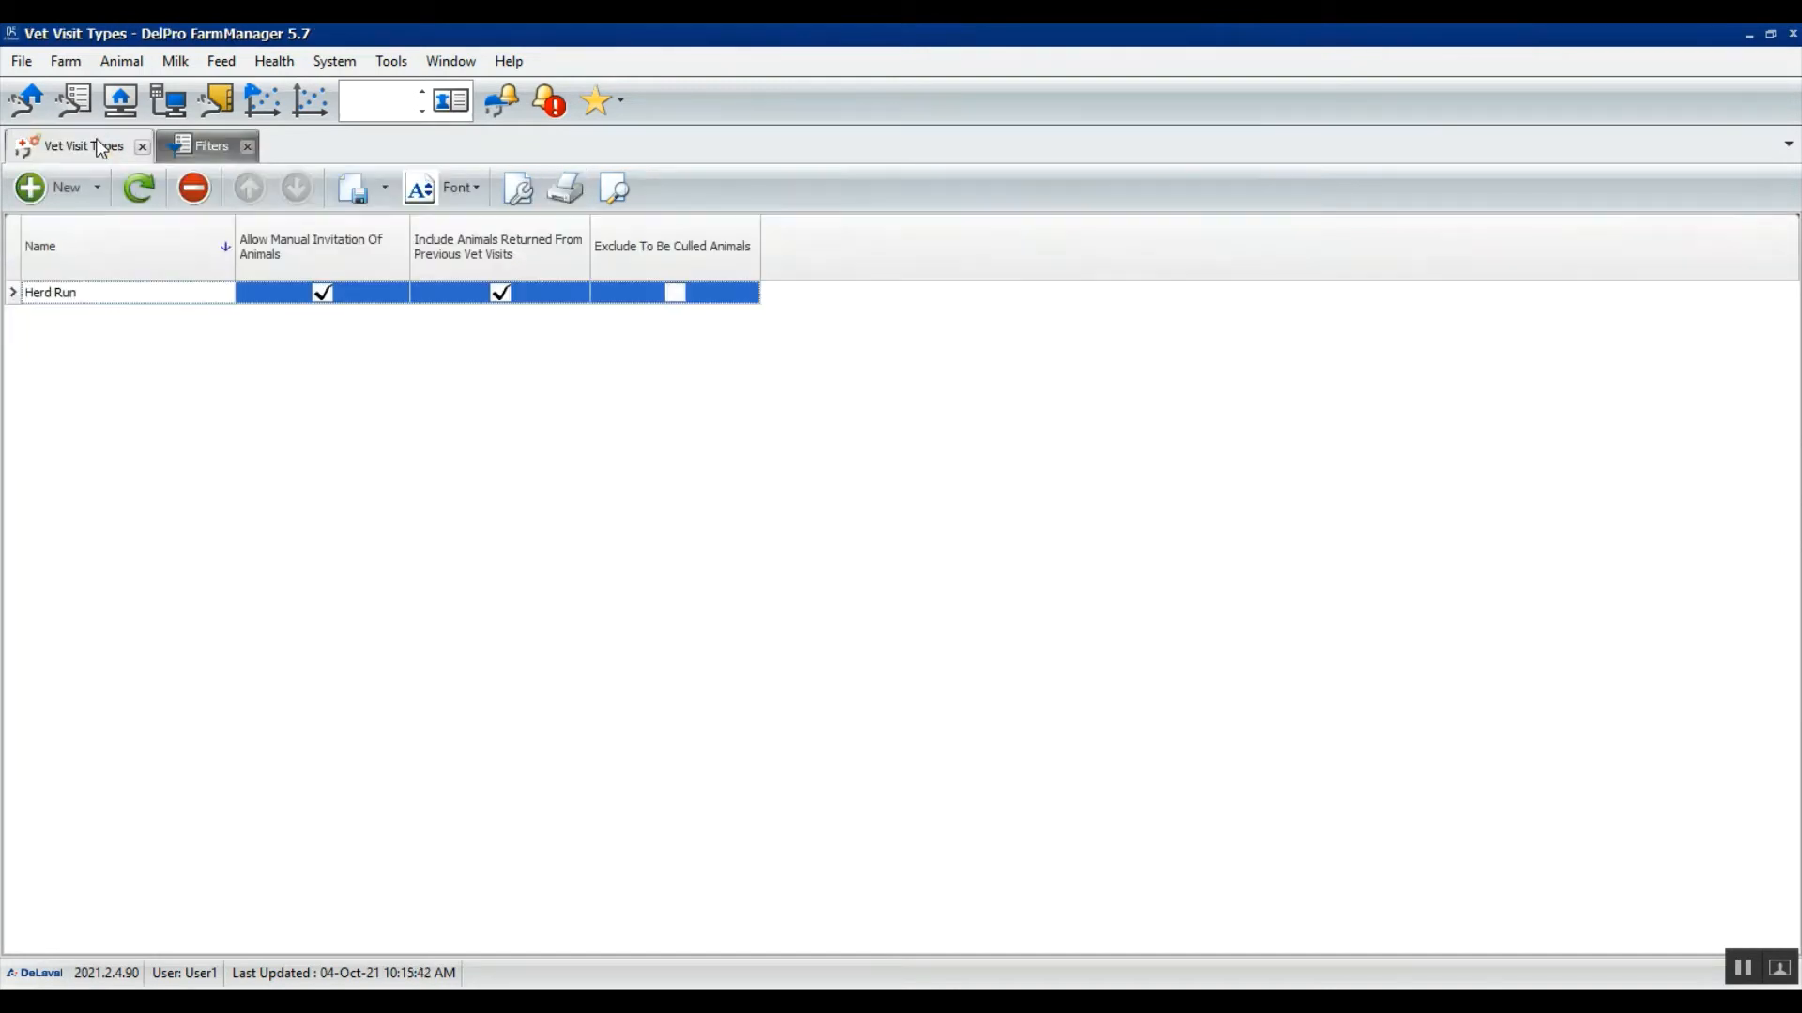
double_click(57, 292)
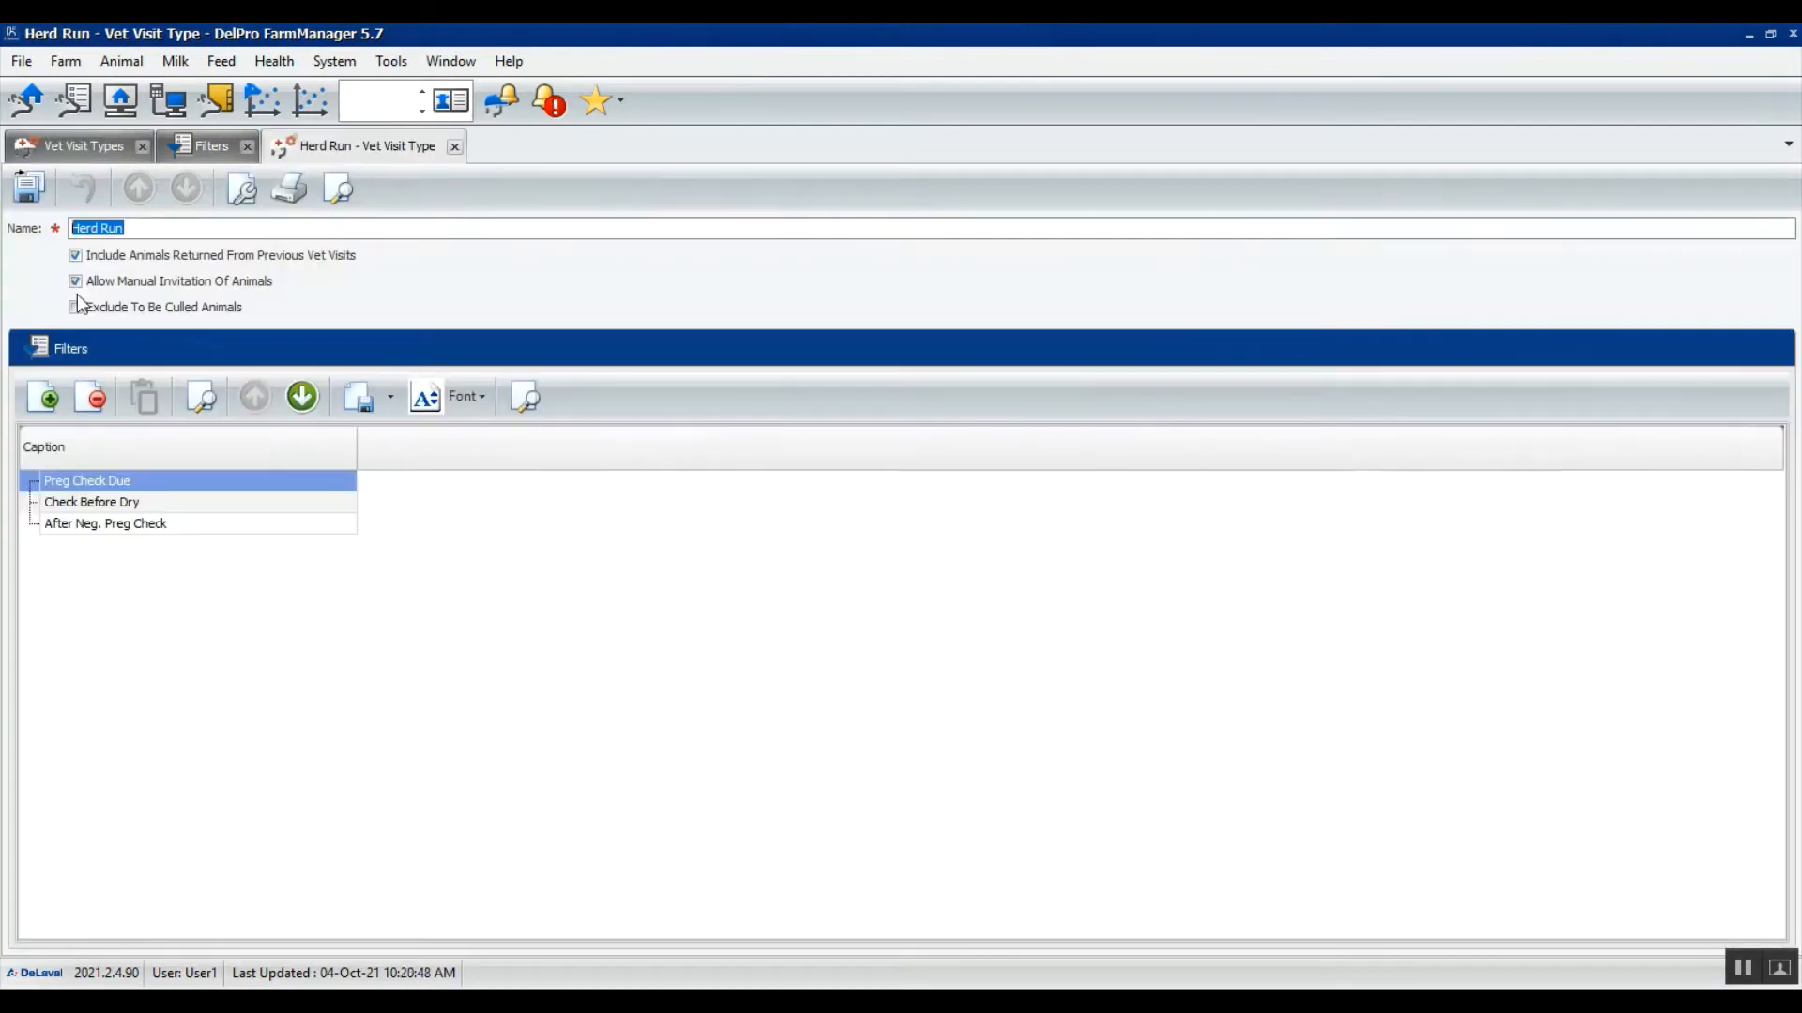
left_click(43, 398)
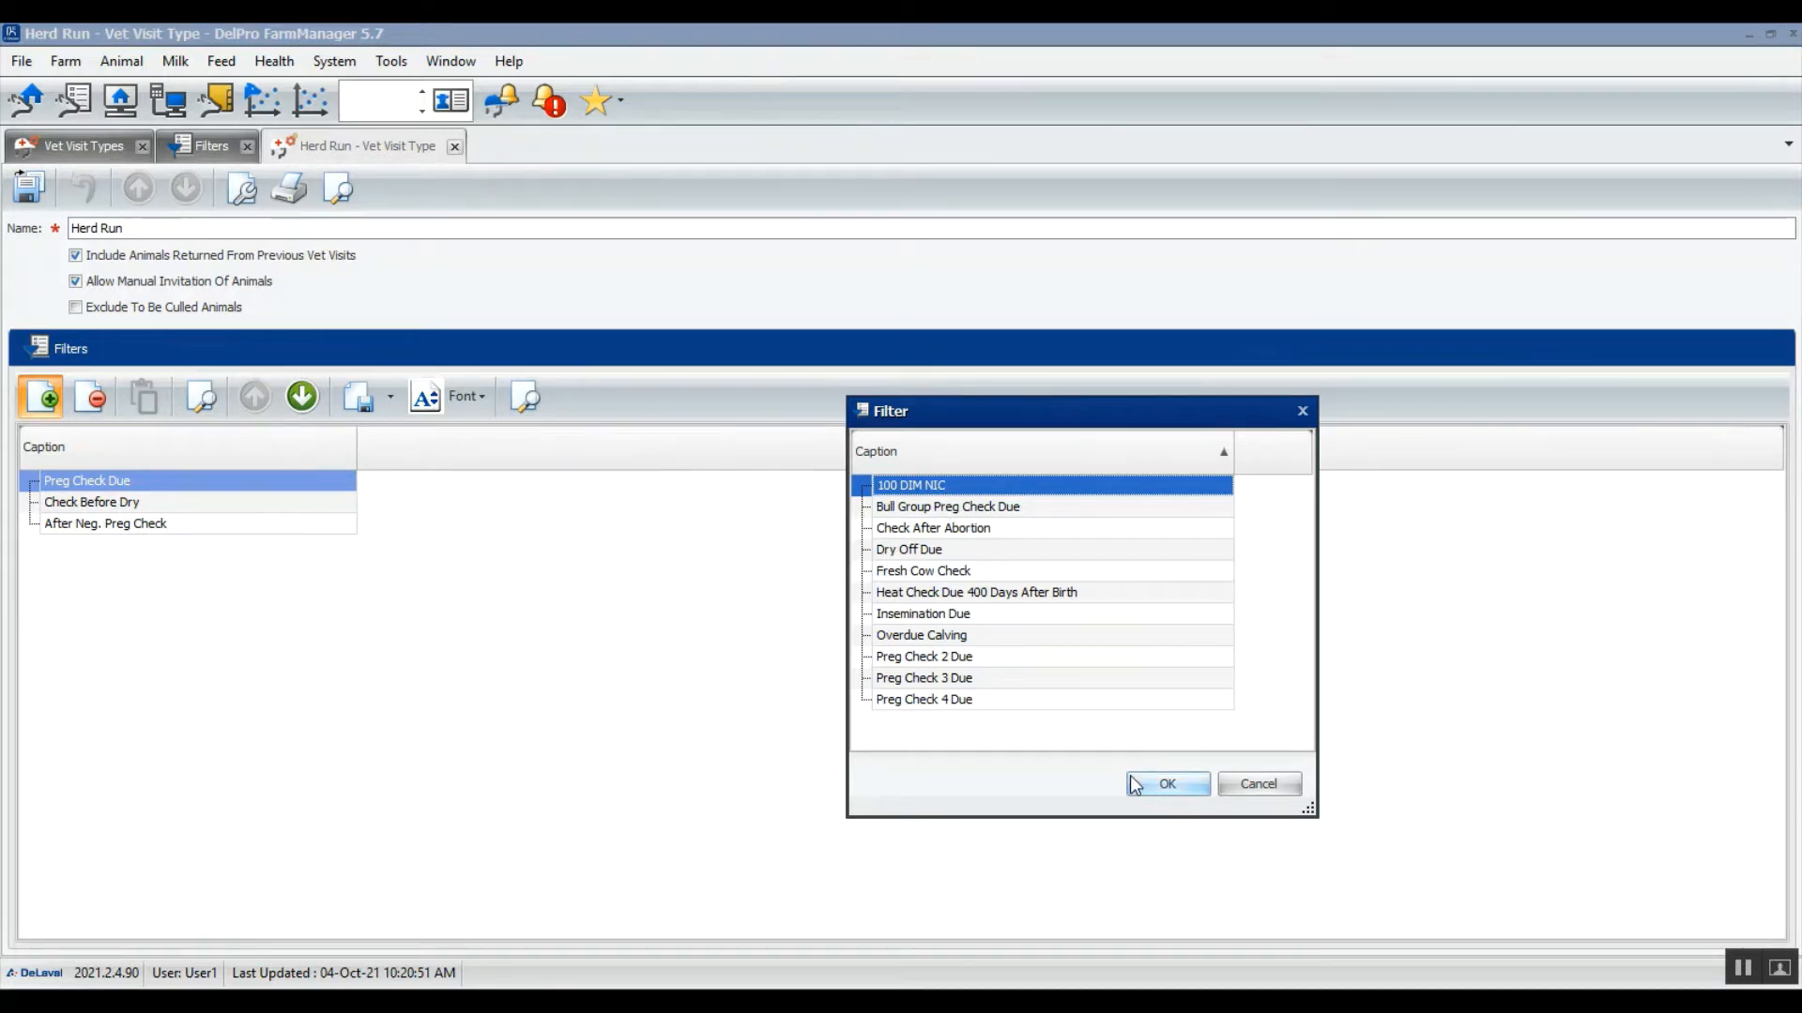
left_click(1160, 789)
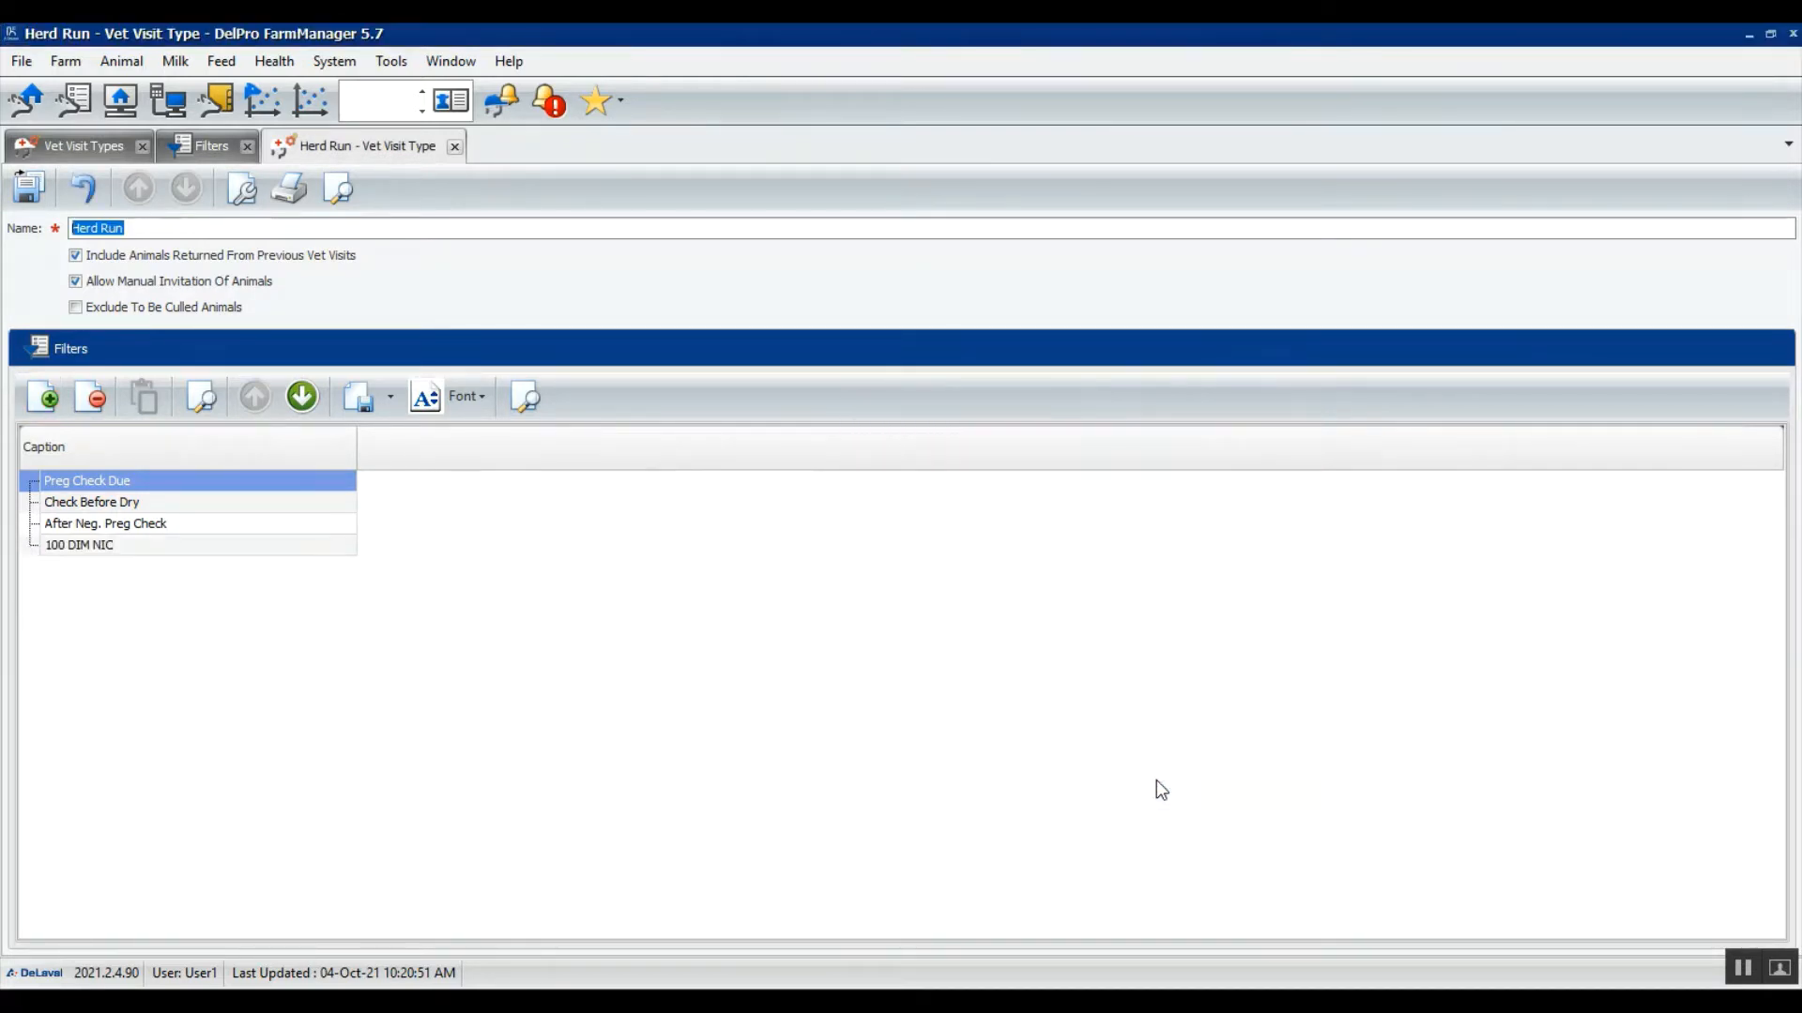
Step: Open the selection of further filters that can be added to the Herd Run vet visit type
left_click(39, 402)
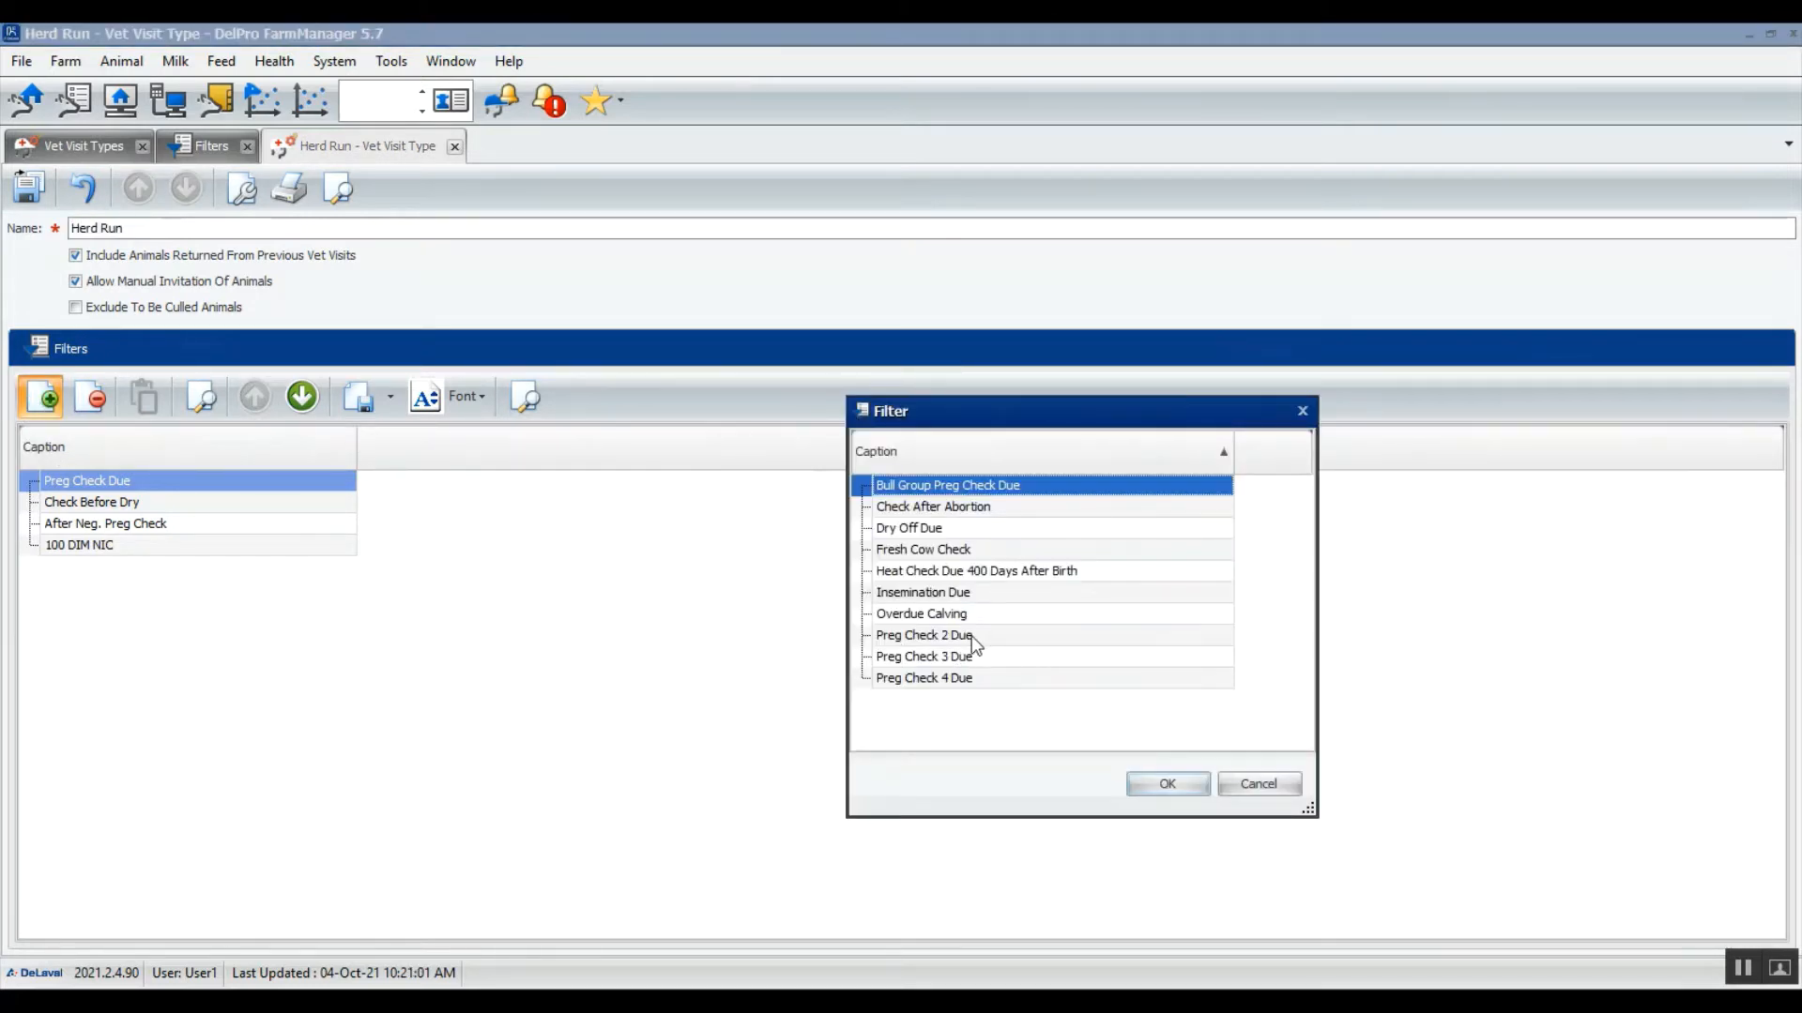